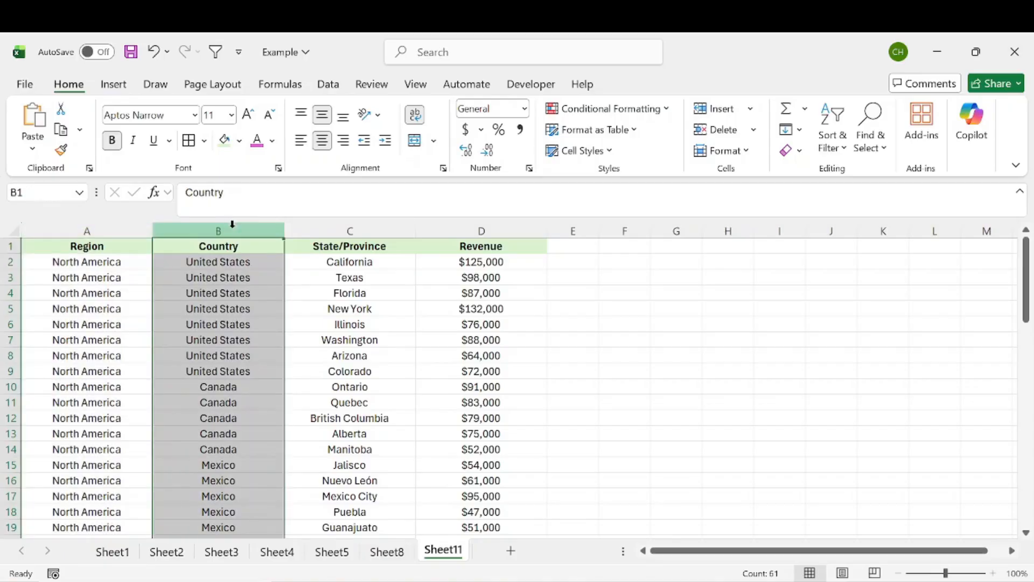
Inspect the data by selecting the Region, Country, State/Province and Revenue columns and sample ranges
left_click(338, 227)
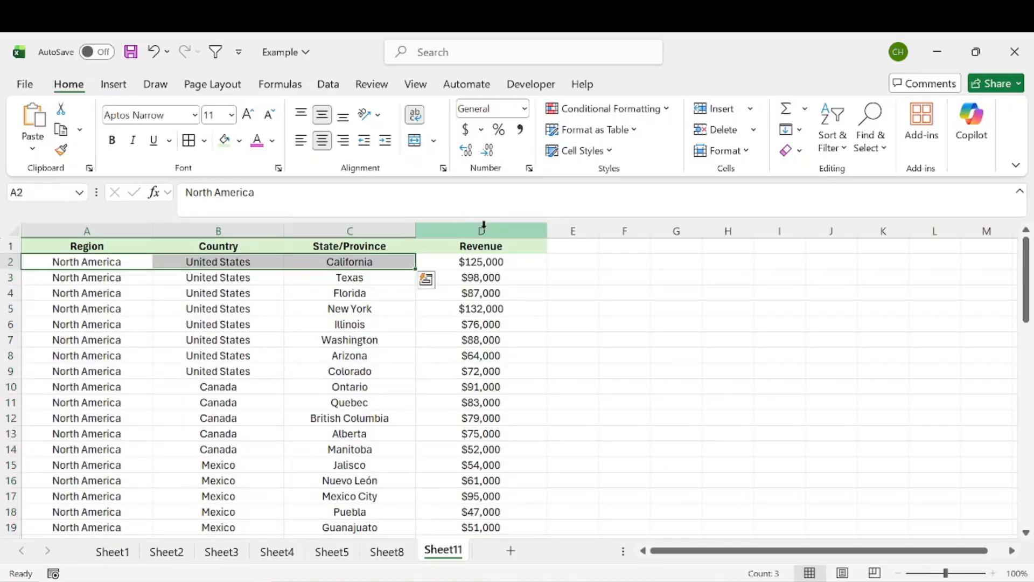
left_click(483, 226)
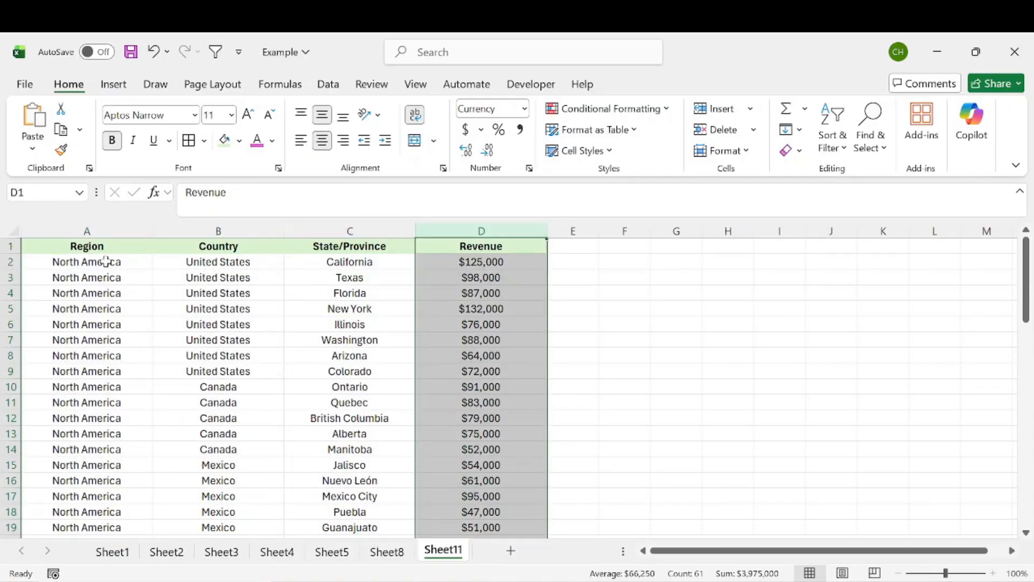
left_click_drag(106, 261, 348, 262)
left_click(583, 306)
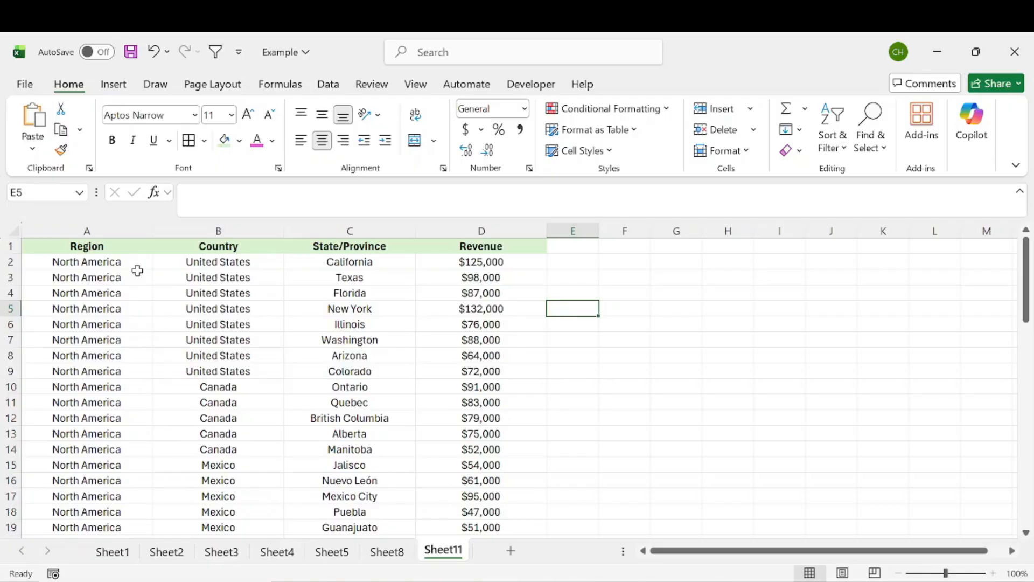
left_click_drag(108, 251, 474, 372)
left_click(605, 340)
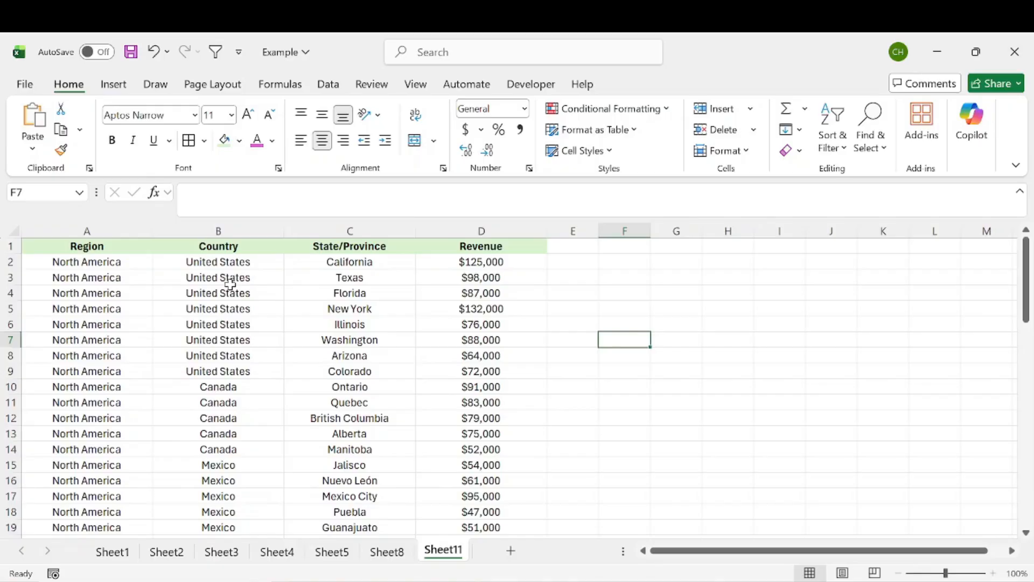
left_click(129, 232)
left_click(200, 231)
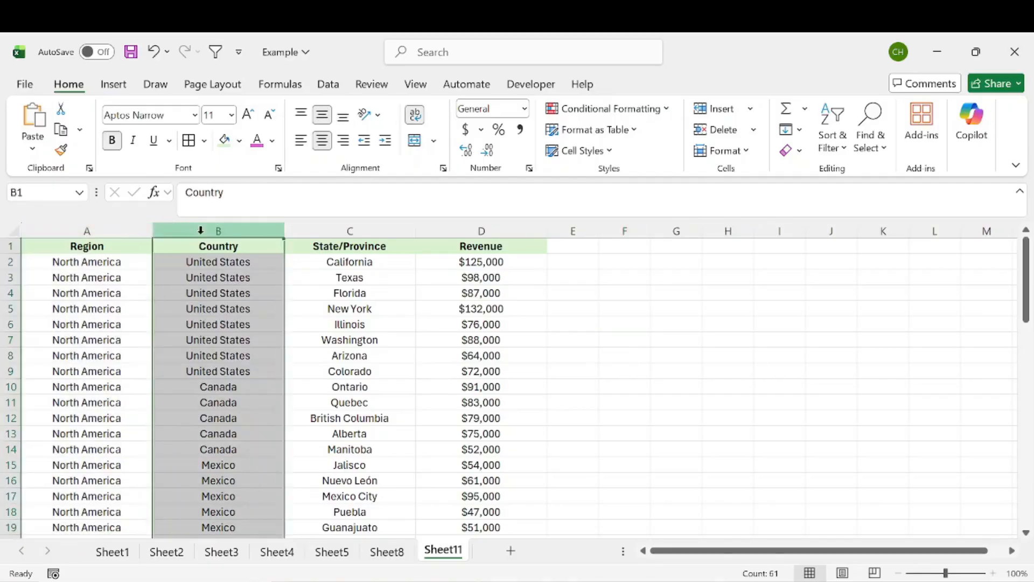
left_click(354, 232)
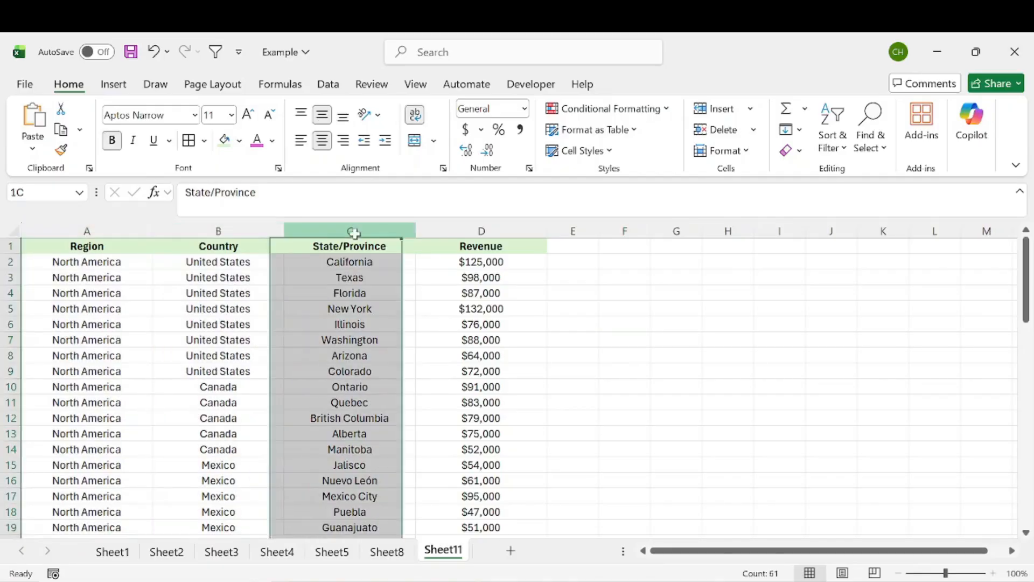
left_click(480, 229)
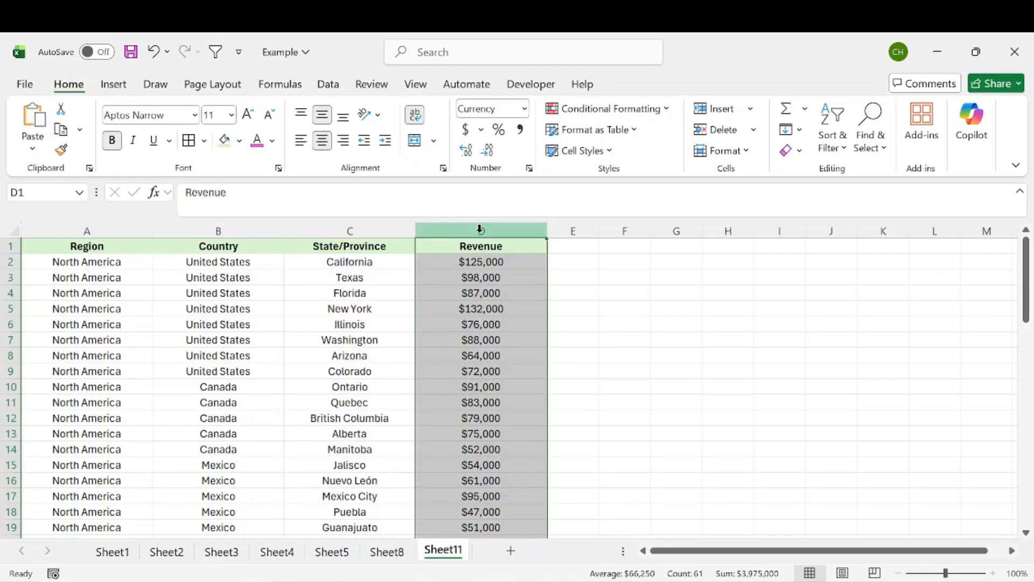
Select the Revenue cells from D1 down, then the header row A1:D1
left_click(479, 264)
left_click_drag(485, 249, 494, 490)
left_click(573, 278)
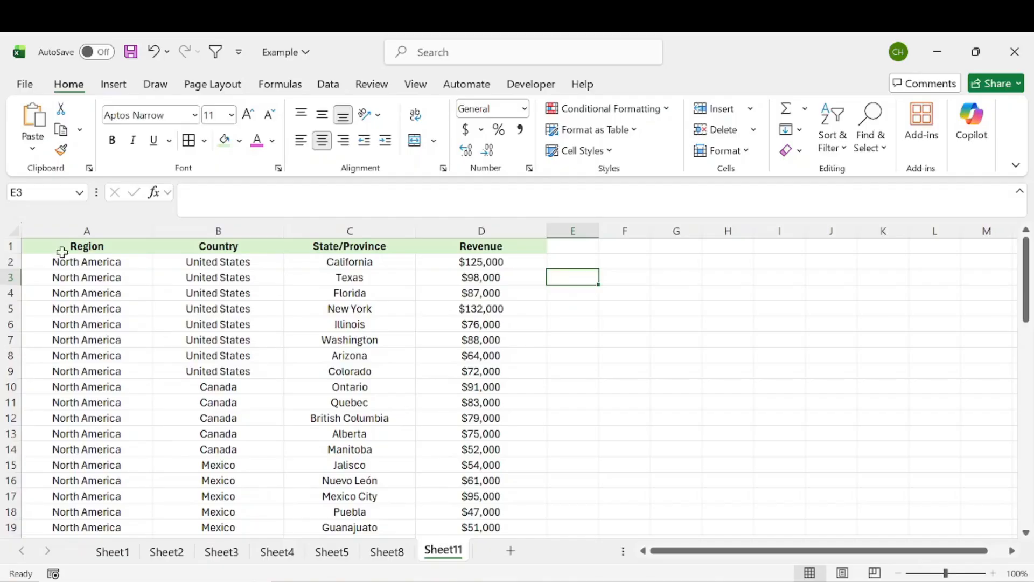
left_click_drag(103, 248, 455, 248)
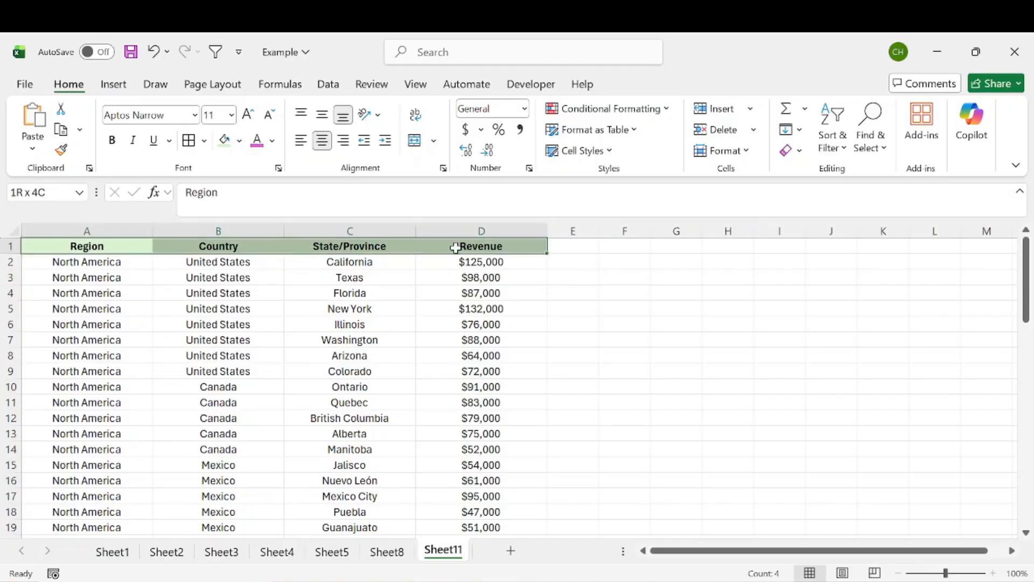
left_click(167, 277)
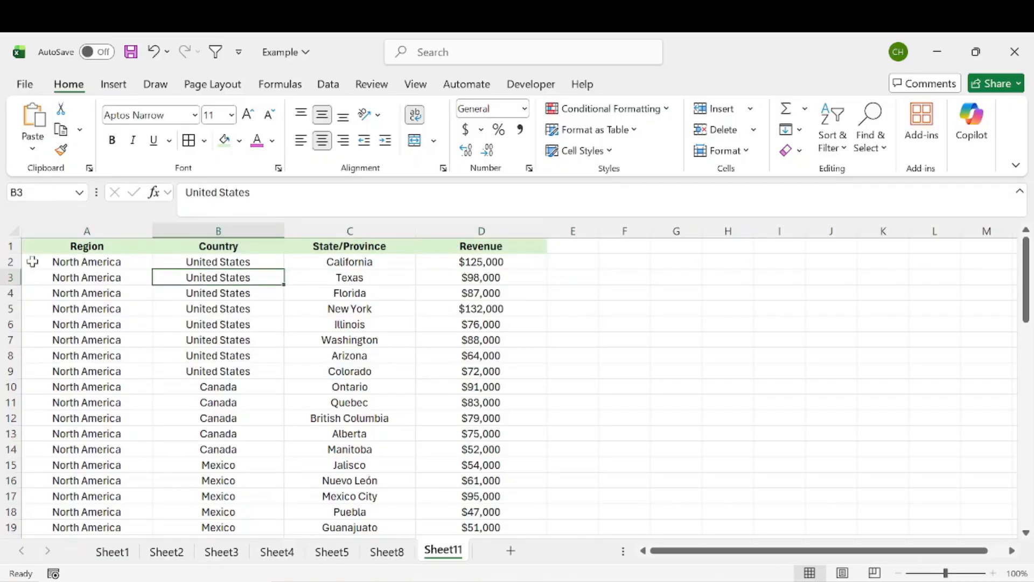
left_click_drag(91, 247, 478, 245)
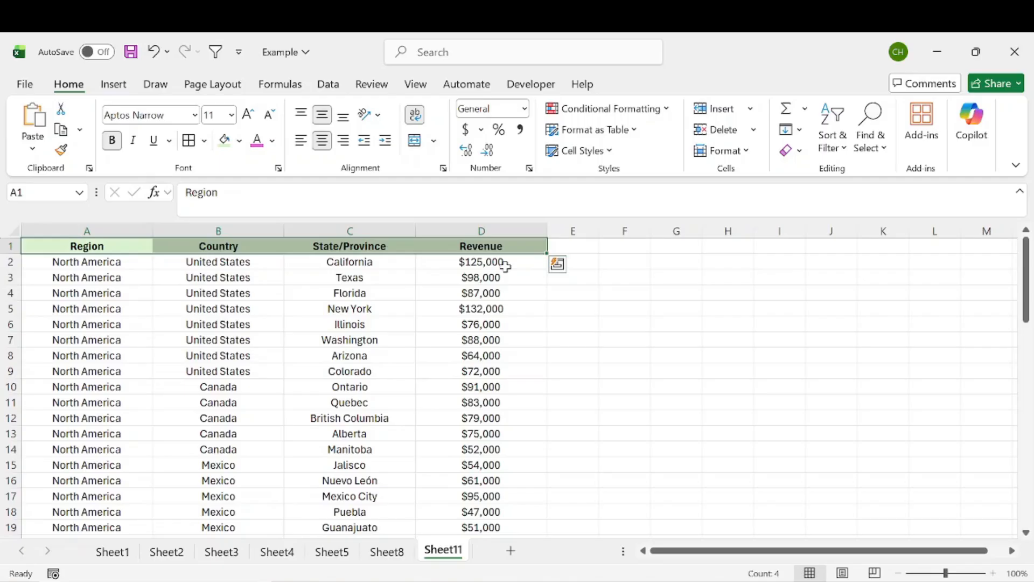
Format A1:D61 as a medium green banded table with headers
key("ctrl+shift+Down")
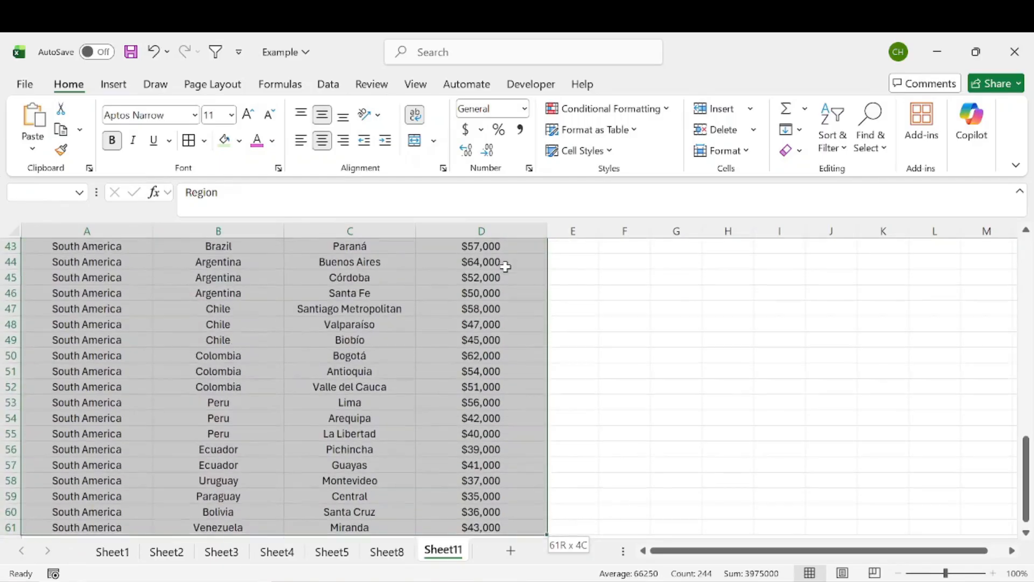
left_click(567, 132)
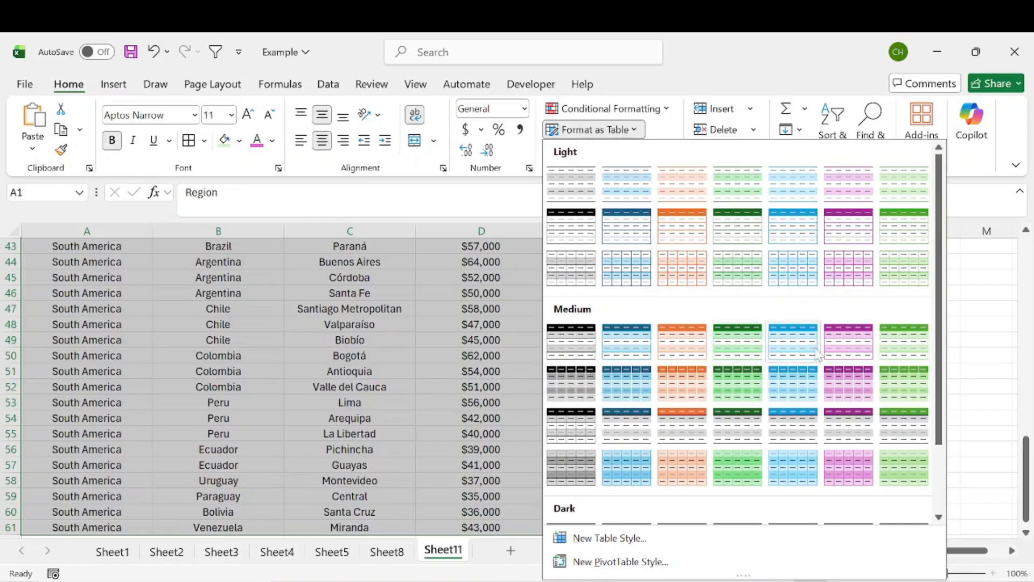
left_click(911, 336)
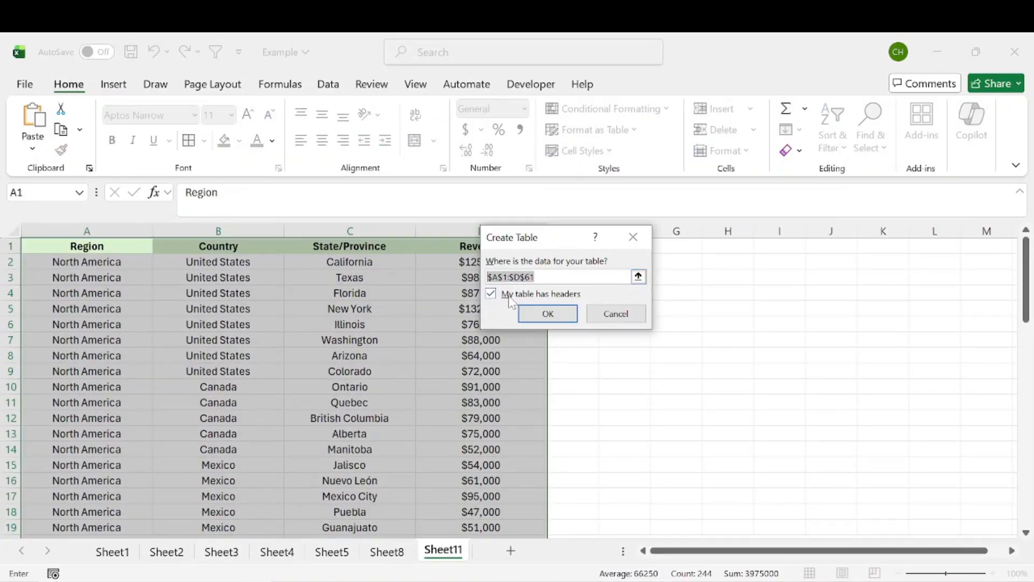
left_click(567, 315)
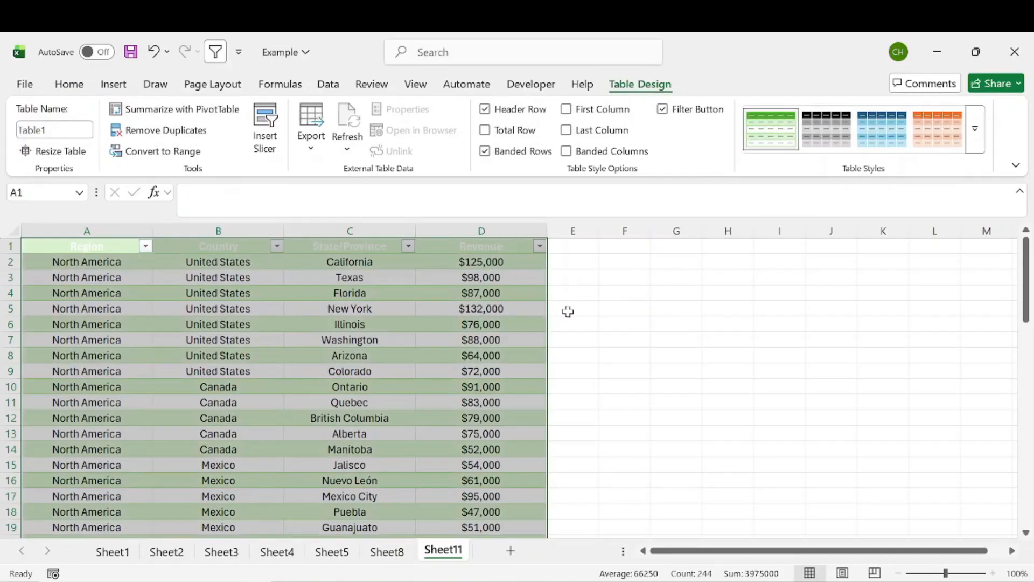
left_click(605, 312)
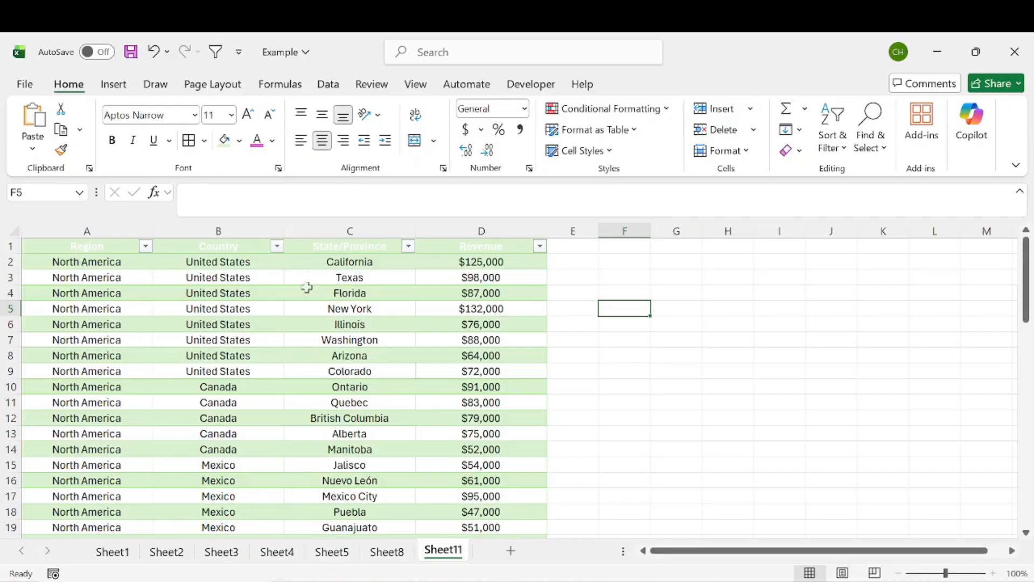
scroll(291, 324, "down", 2)
scroll(291, 324, "down", 4)
scroll(291, 324, "up", 6)
left_click_drag(673, 550, 710, 556)
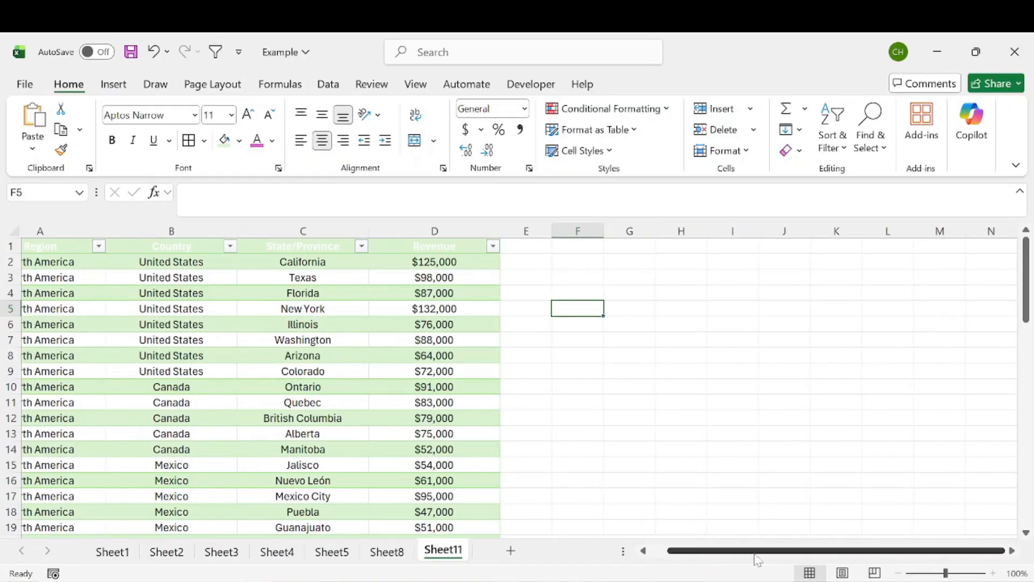
left_click(837, 277)
left_click(829, 257)
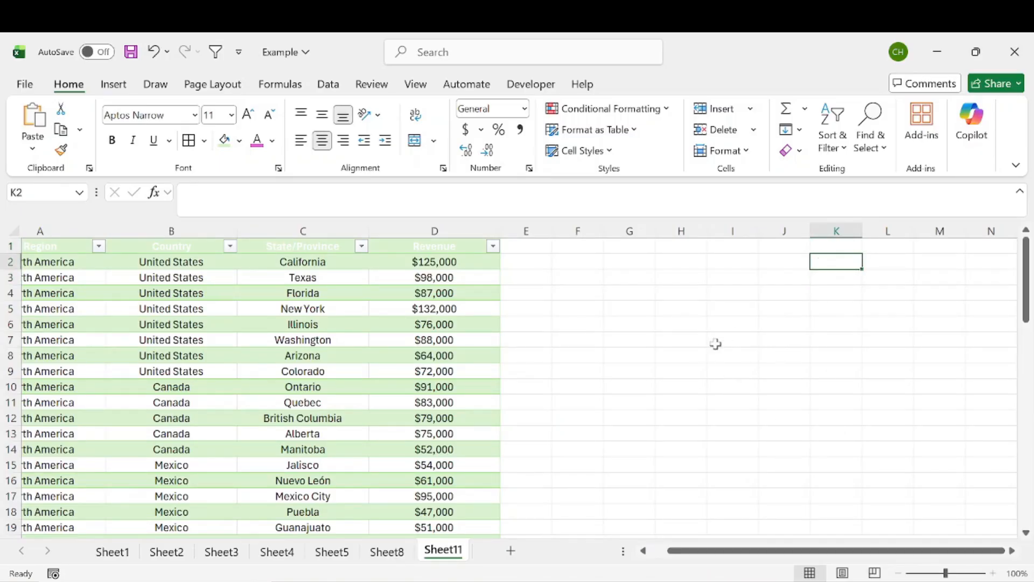
left_click_drag(725, 550, 708, 550)
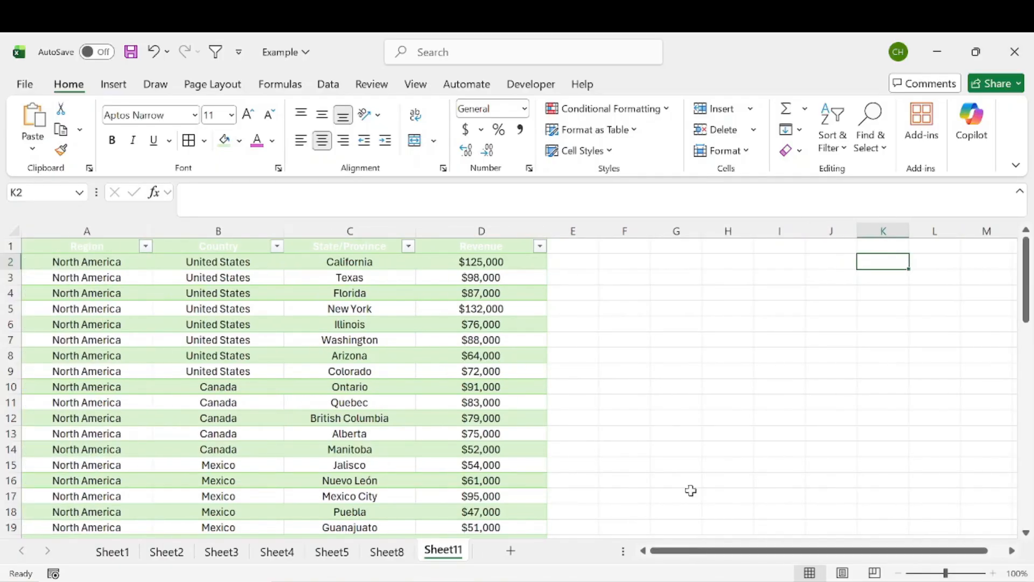
left_click_drag(95, 229, 340, 227)
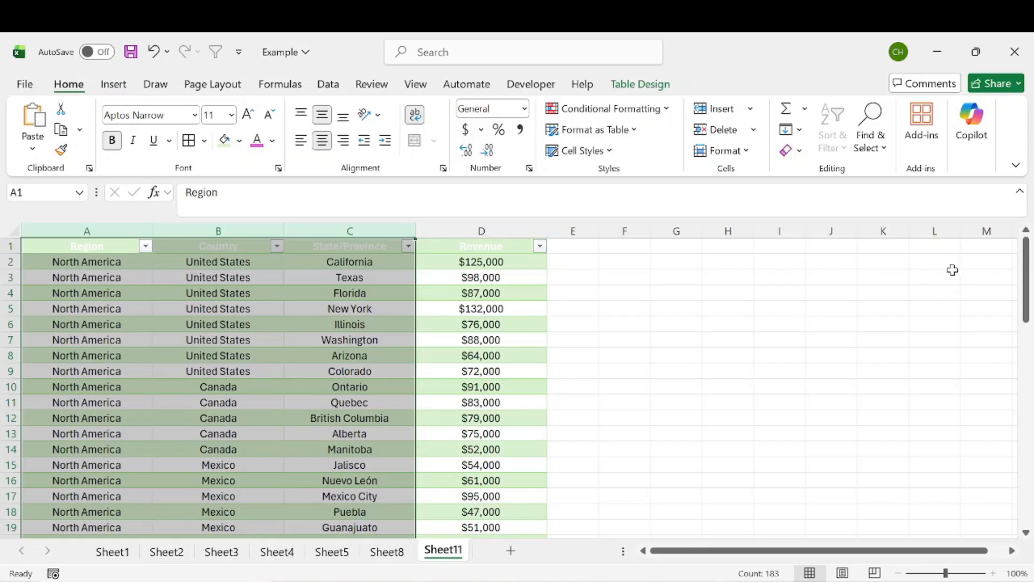
left_click(102, 225)
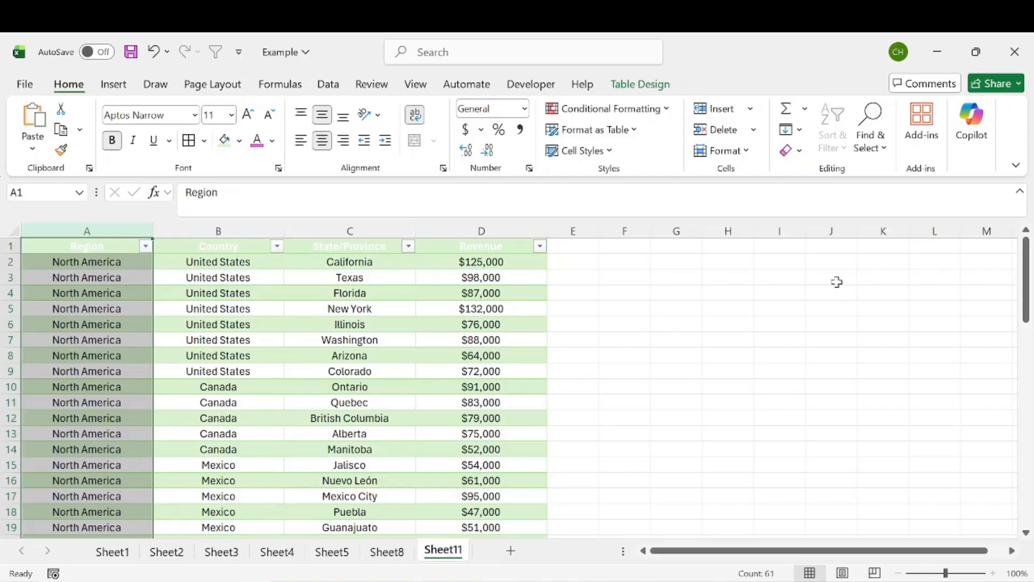
left_click(102, 293)
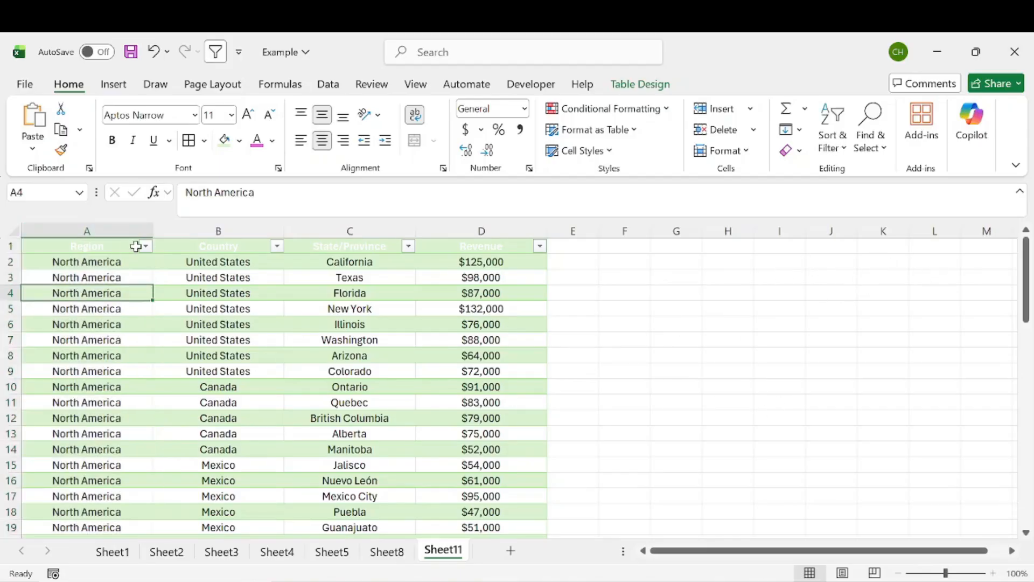
left_click(146, 246)
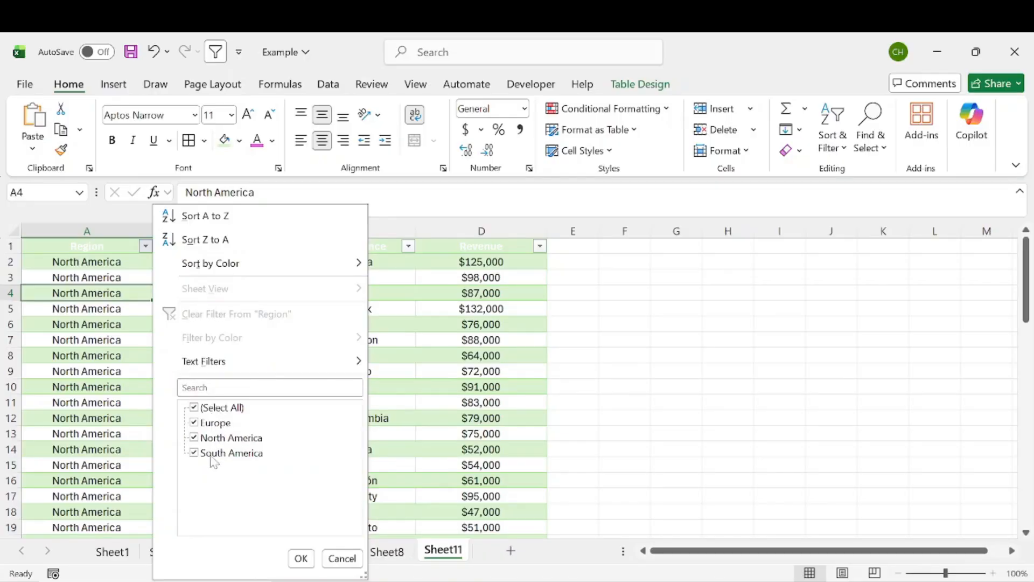
left_click(311, 564)
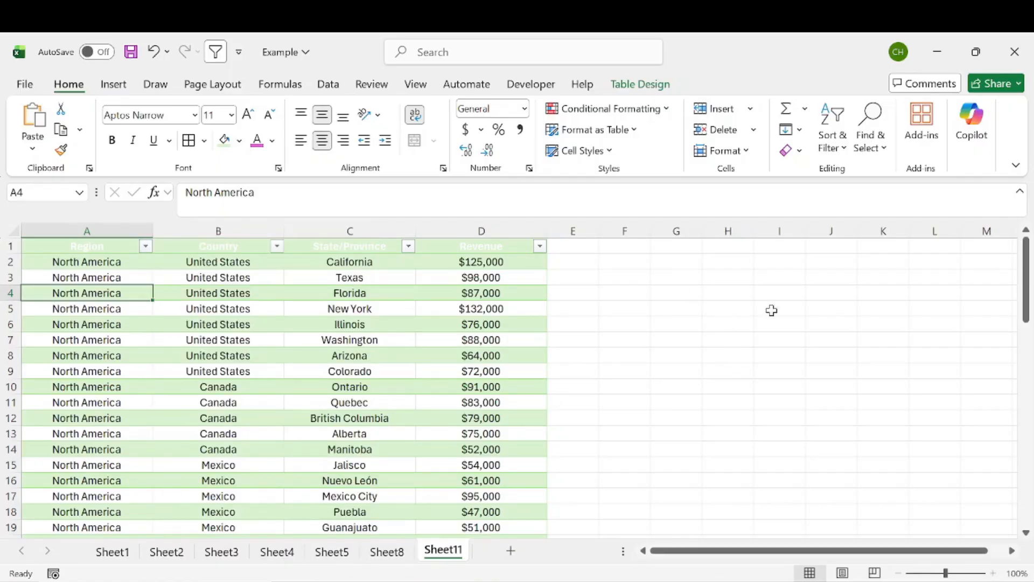
left_click(880, 262)
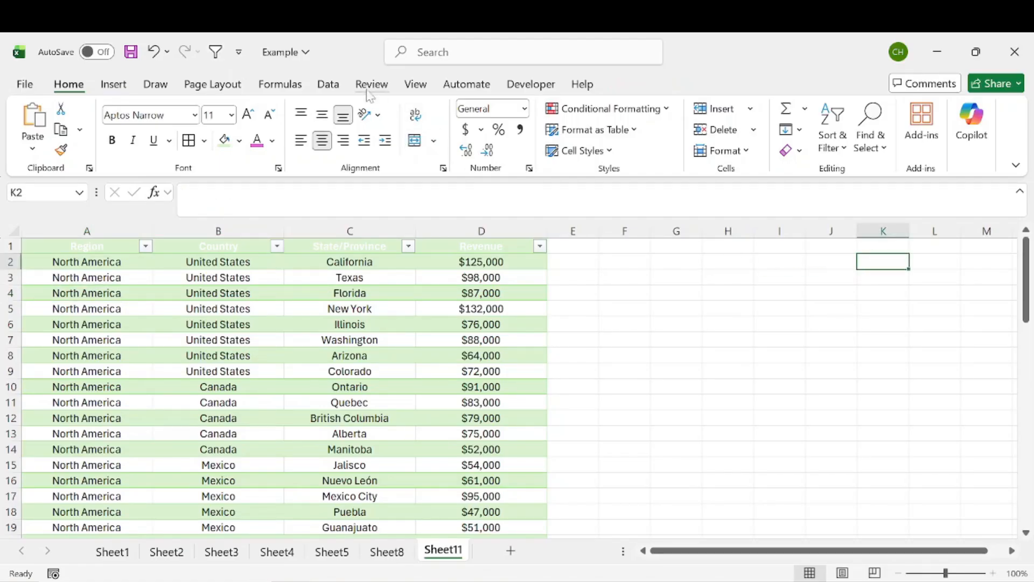
left_click(330, 85)
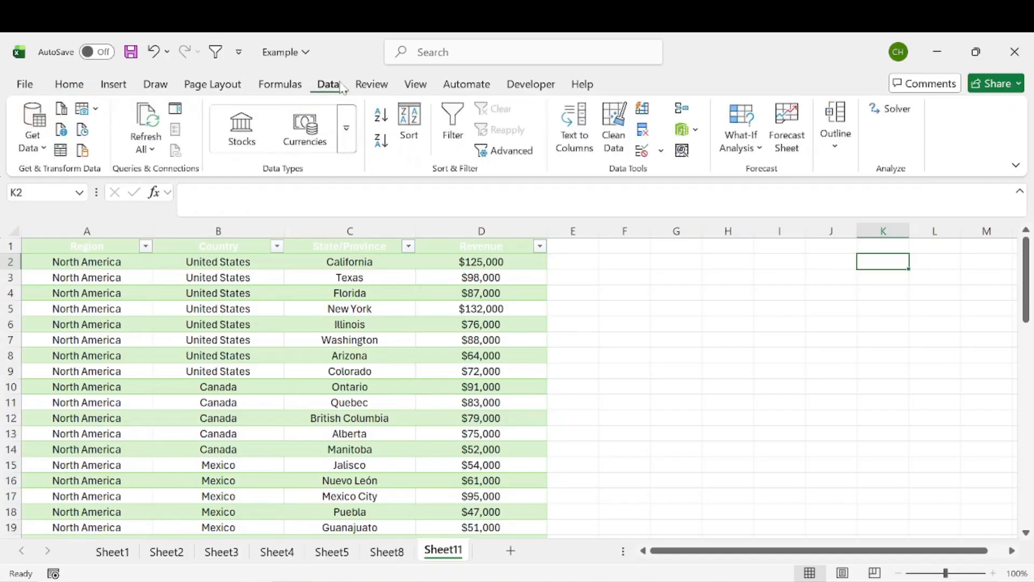
Give K2 List validation with source 'North America, Europe, South America'
left_click(642, 152)
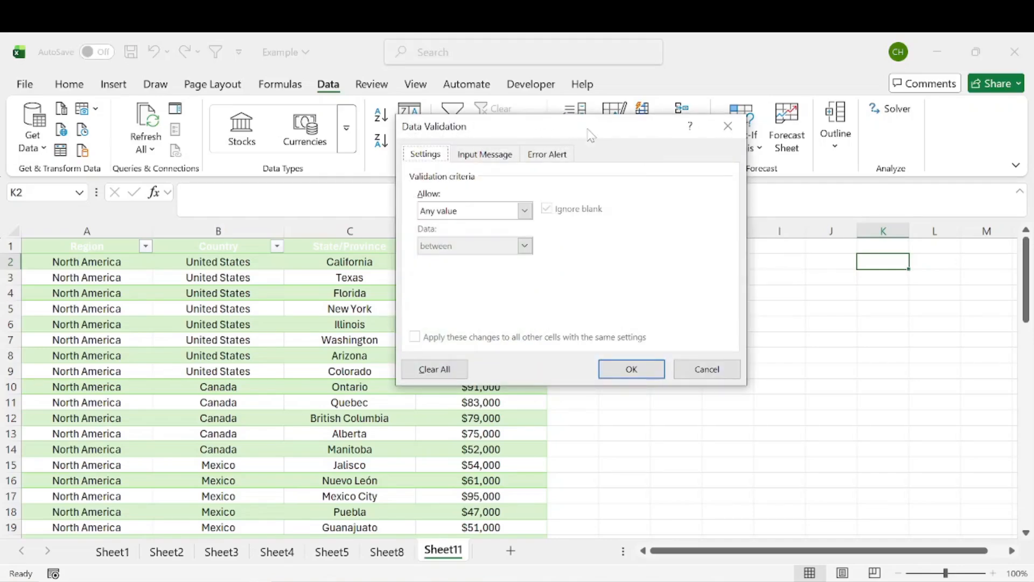
left_click_drag(598, 128, 620, 130)
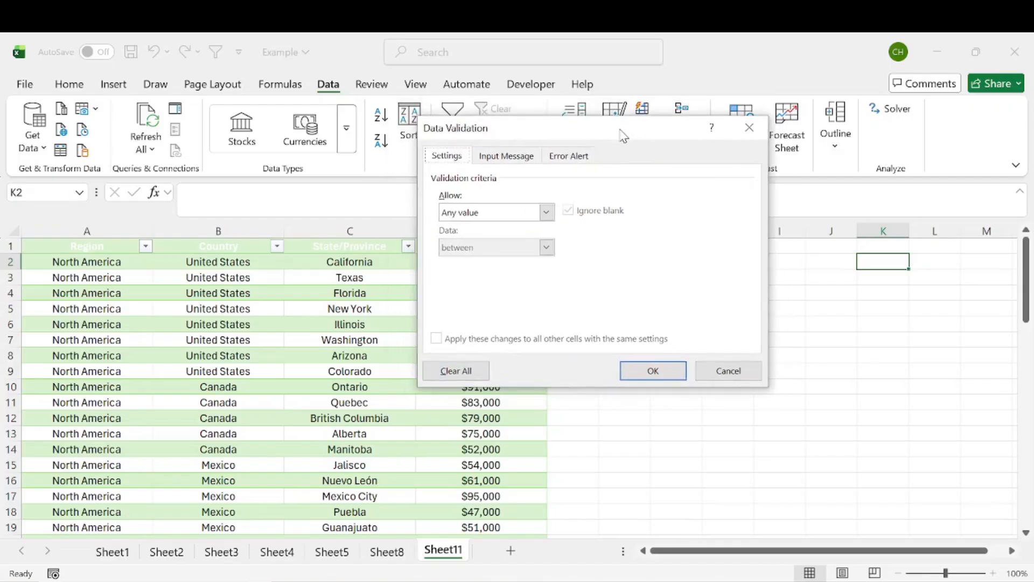
left_click(546, 214)
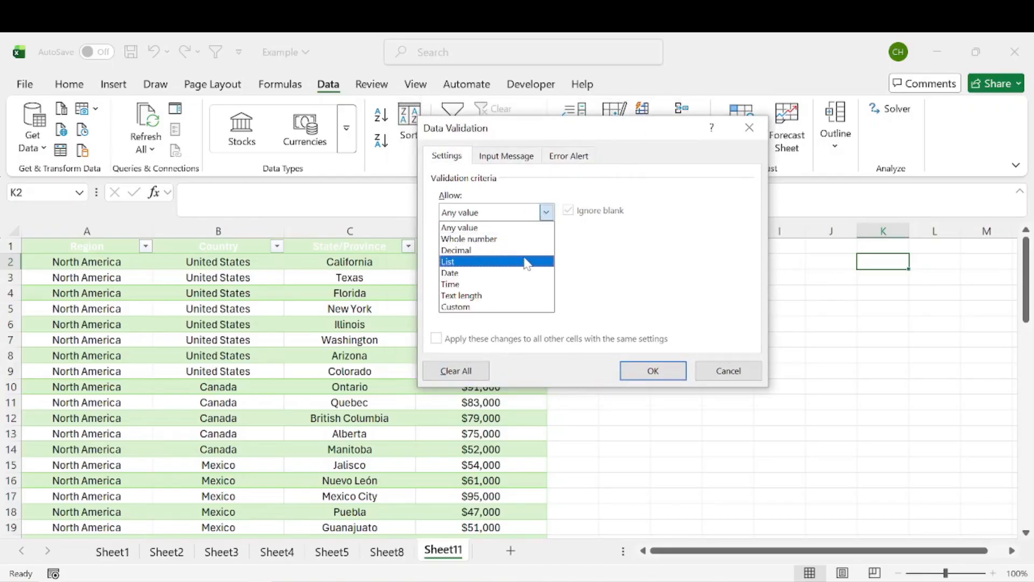
left_click(526, 260)
left_click(620, 282)
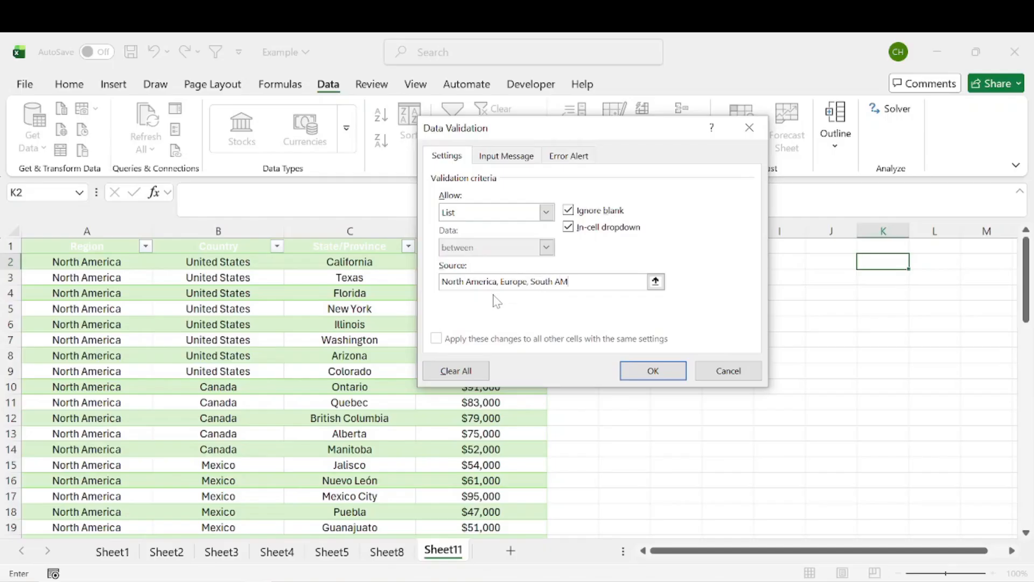
left_click(653, 370)
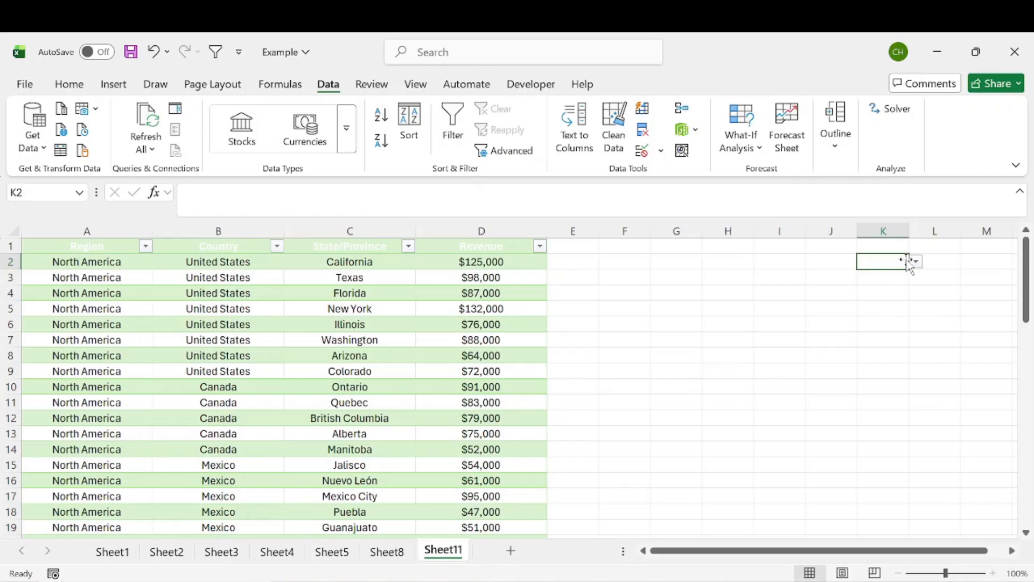
Choose North America in K2, autofit column K, and move the value down to K3
left_click(916, 262)
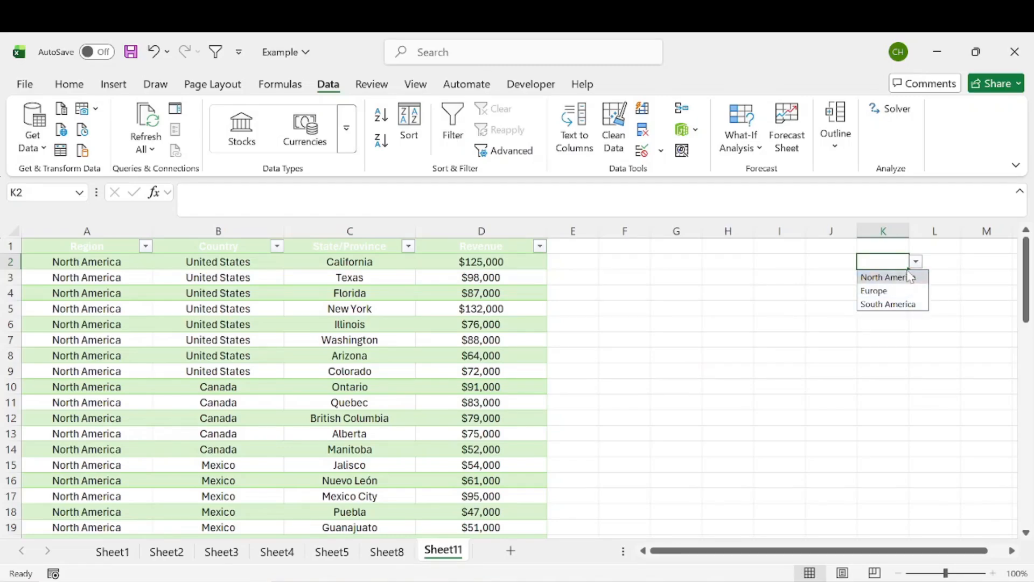
left_click(896, 276)
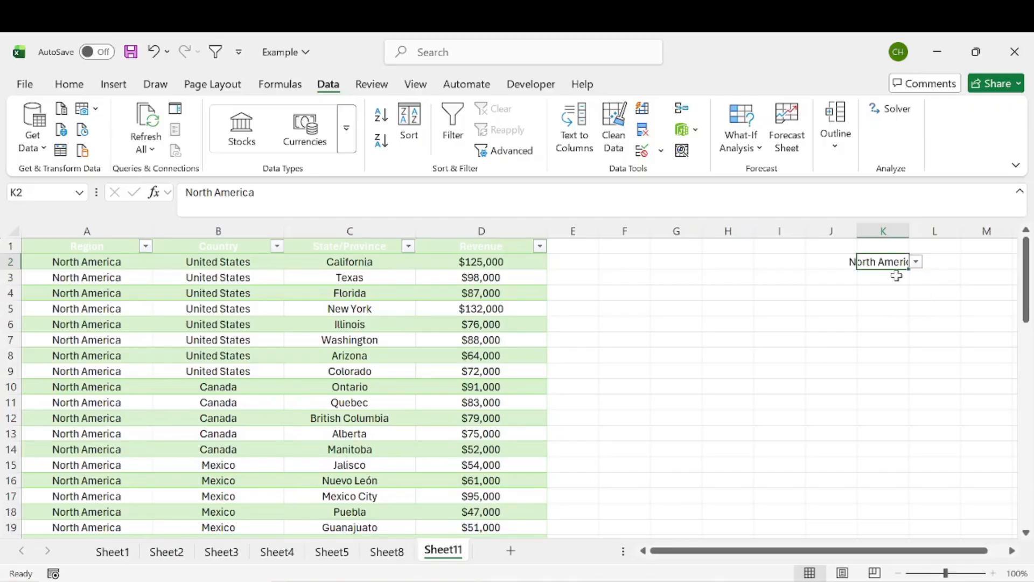
double_click(909, 231)
left_click(913, 324)
left_click(881, 260)
left_click_drag(888, 254, 891, 278)
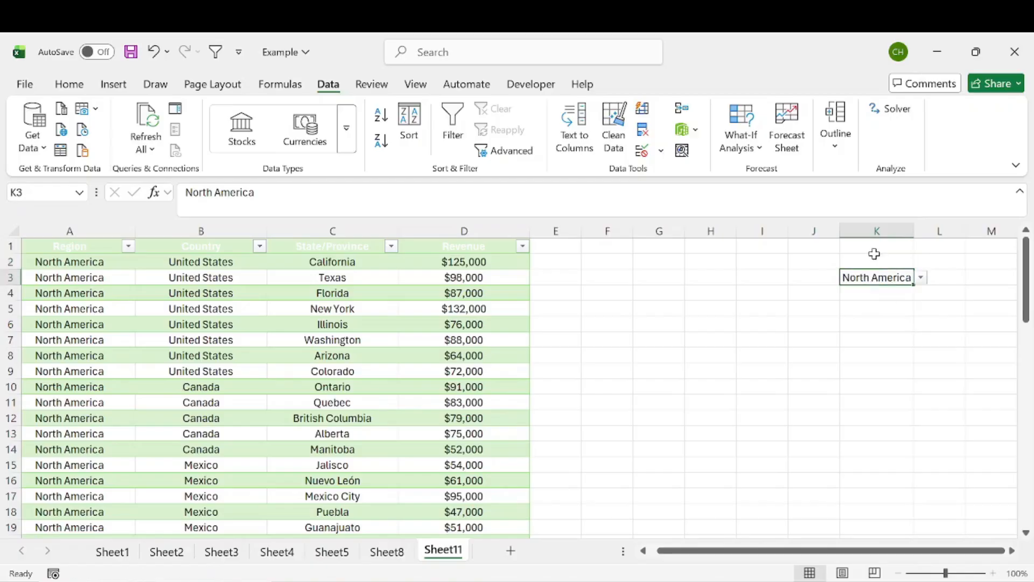
Enter the label 'Region:' in K2, keeping North America in K3
left_click(877, 258)
type("Region")
key("Return")
double_click(897, 263)
type(":")
key("Return")
left_click_drag(910, 278, 911, 263)
left_click(550, 362)
Select ranges F2:J2, F1, K3 and then the Country values B2:B12
left_click_drag(589, 258, 791, 453)
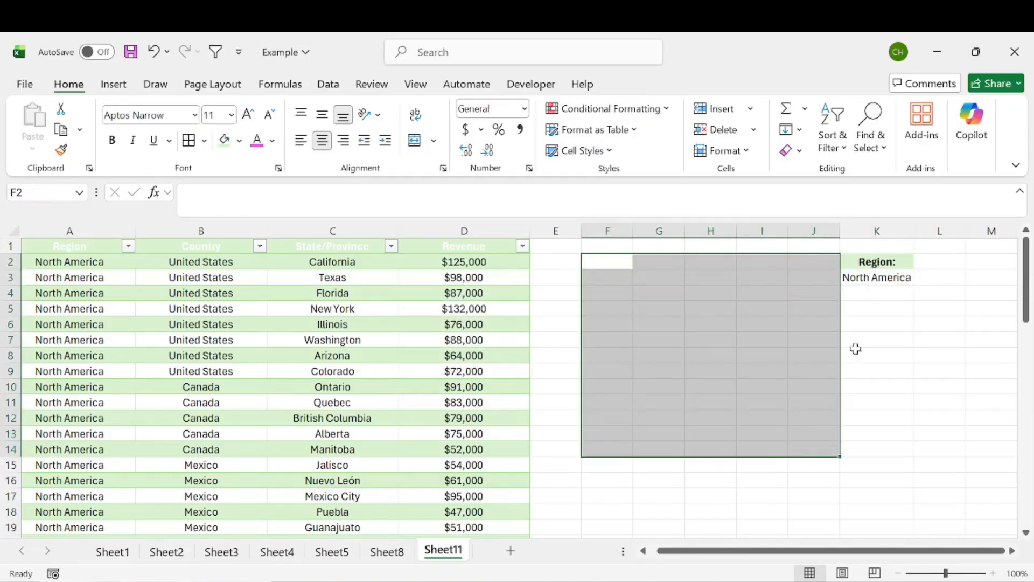
left_click_drag(896, 262, 901, 278)
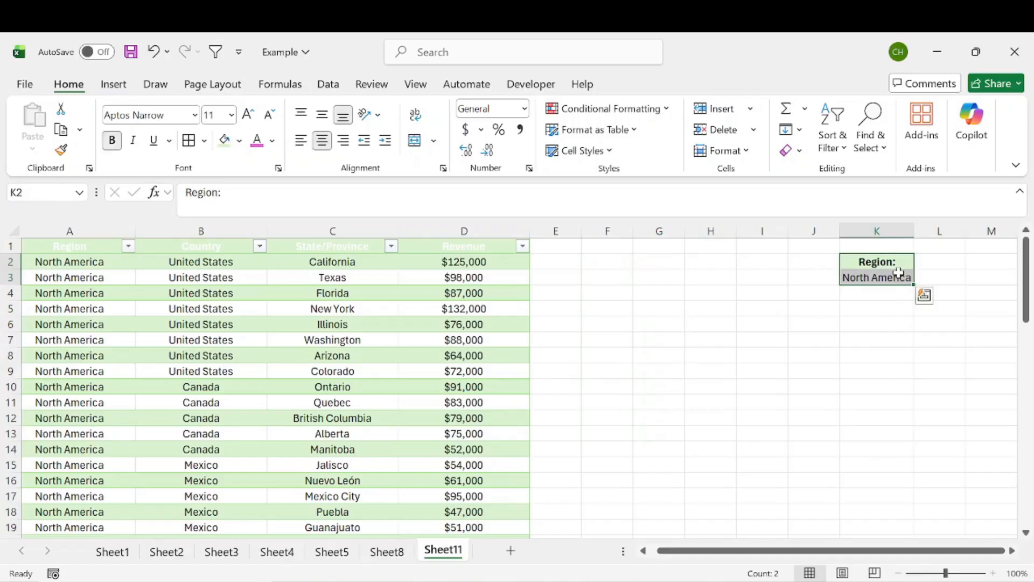
left_click(584, 263)
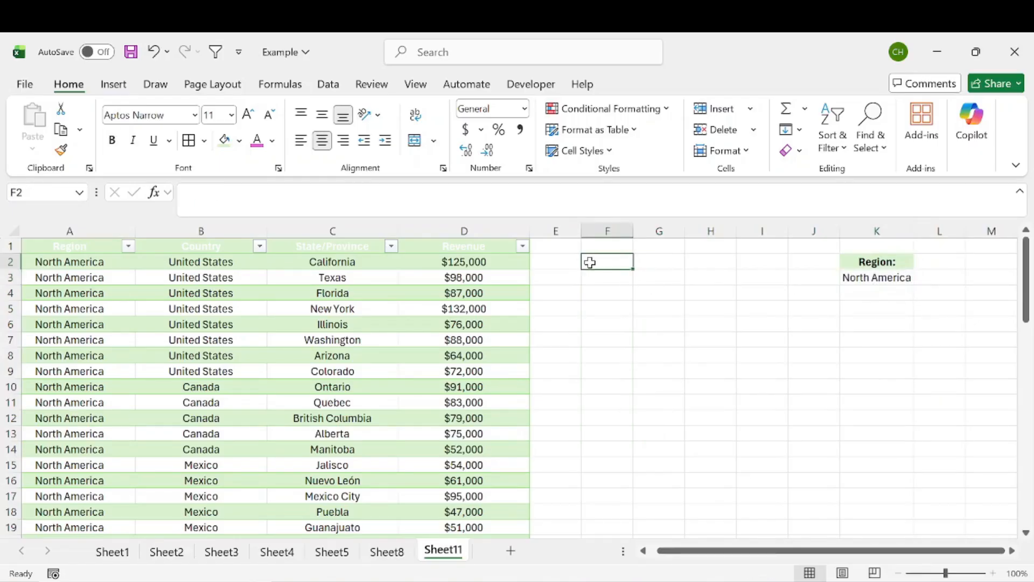
left_click(613, 248)
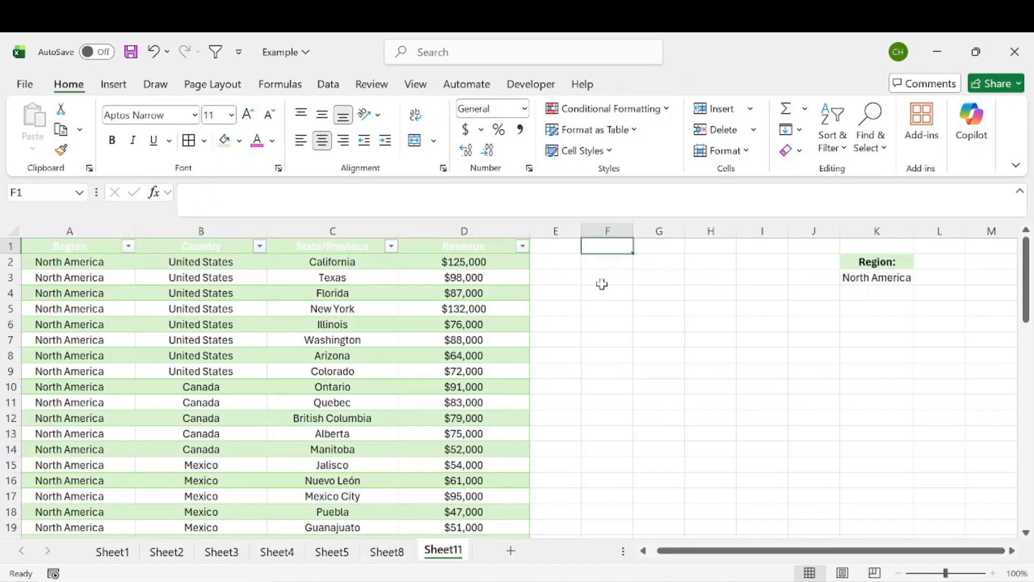
left_click(884, 277)
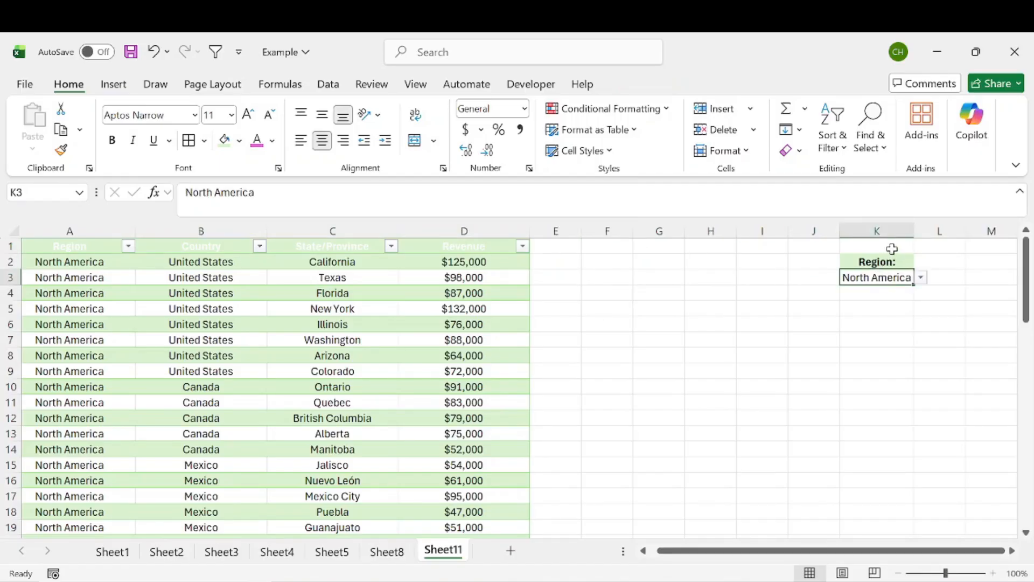
left_click_drag(205, 261, 233, 421)
Copy the Country, State/Province and Revenue headers B1:D1 into F1:H1
left_click_drag(358, 272, 377, 339)
left_click_drag(467, 259, 480, 391)
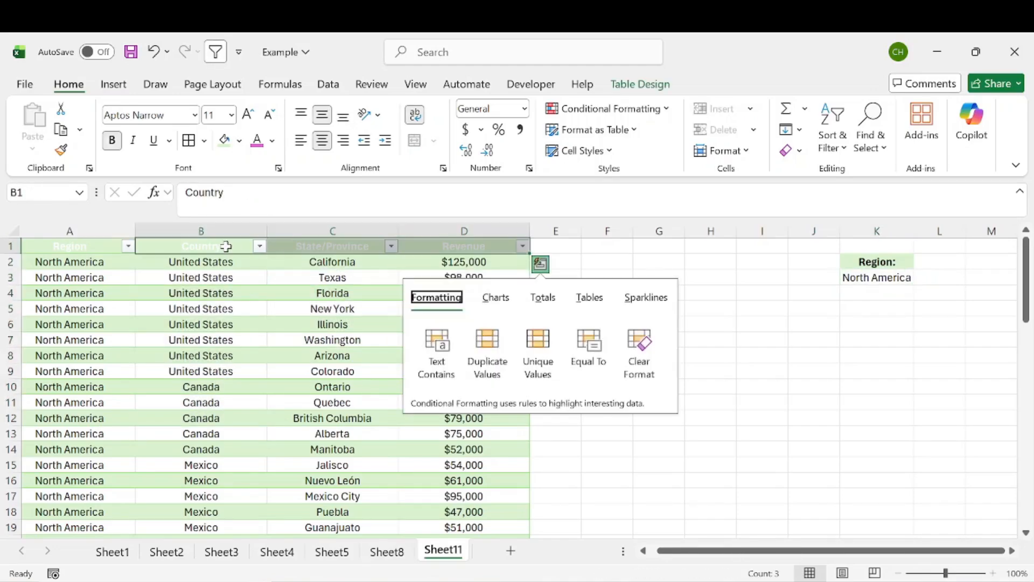
left_click(225, 246)
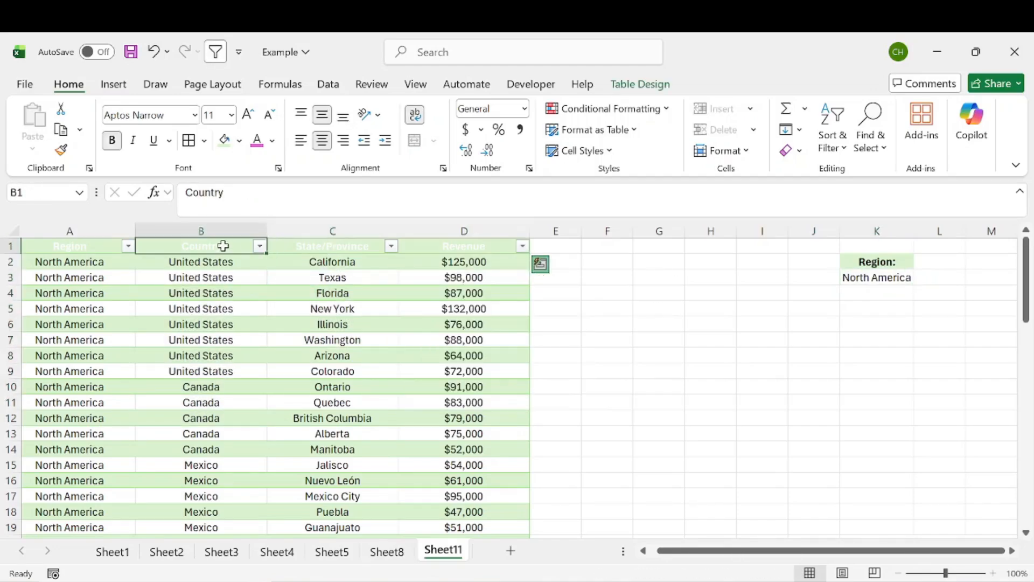
left_click_drag(261, 245, 450, 245)
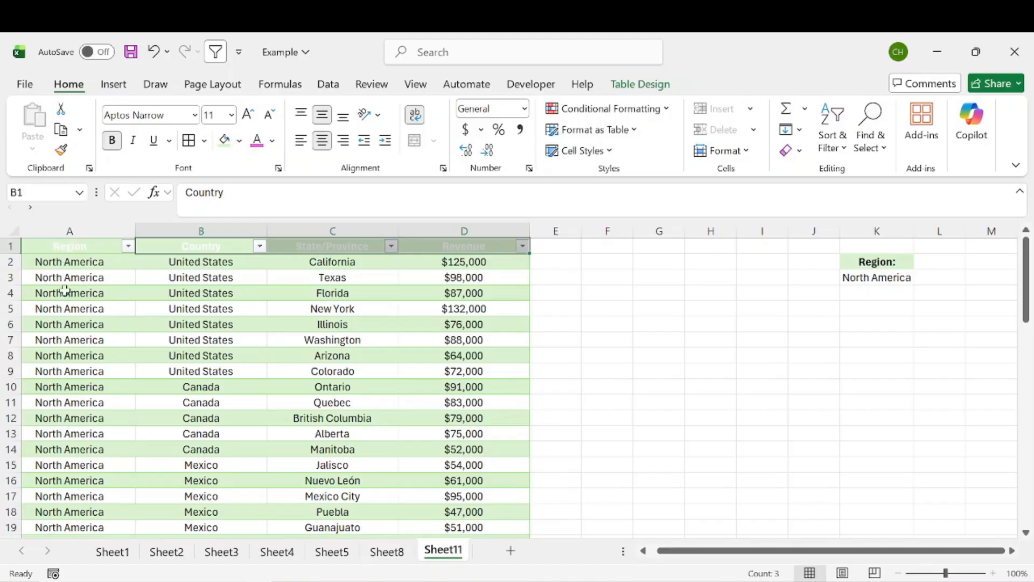
key("ctrl+c")
right_click(624, 248)
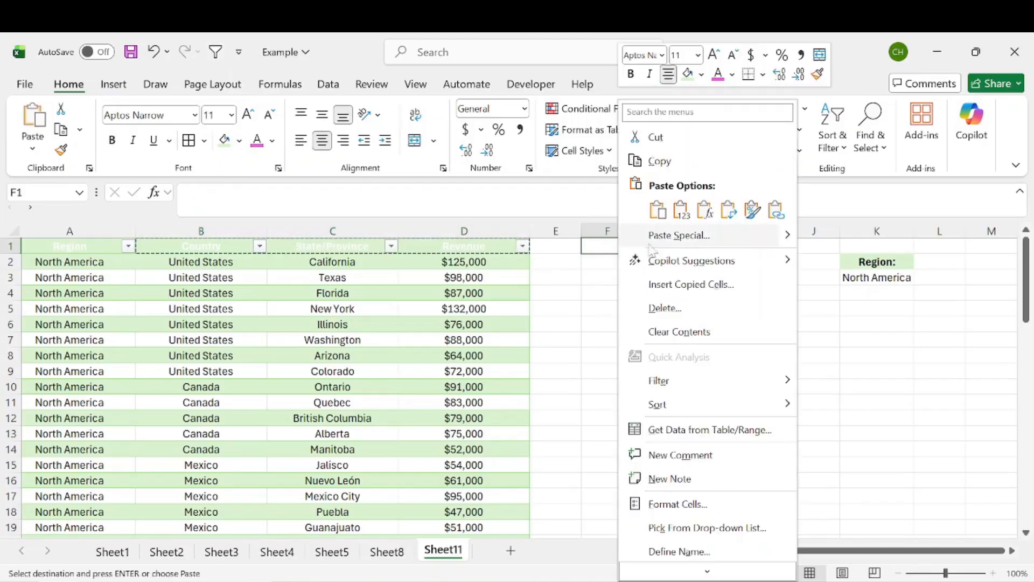
left_click(684, 221)
Make columns F through H the same, wider width
left_click(660, 305)
left_click_drag(607, 231, 716, 231)
double_click(683, 231)
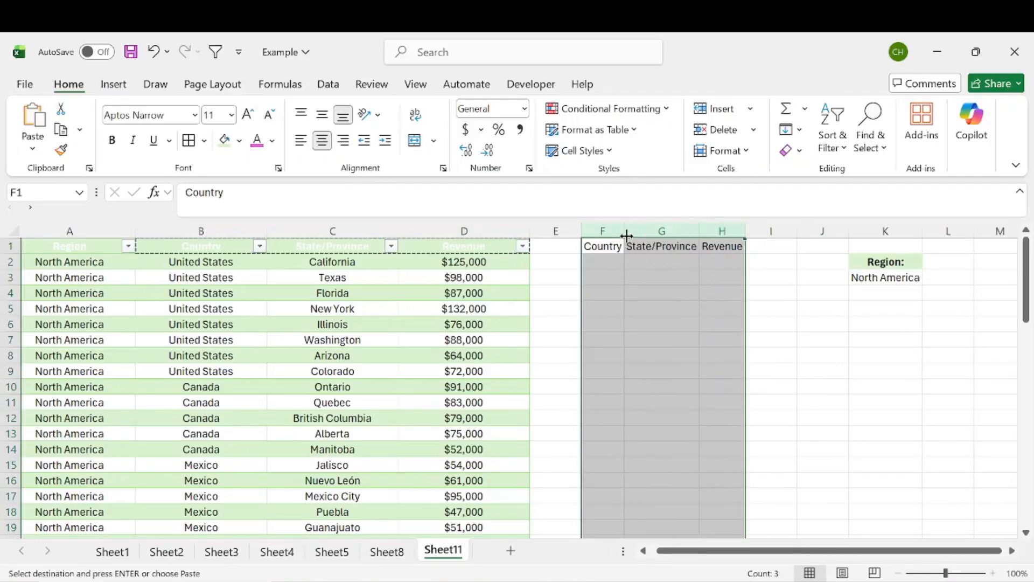
left_click_drag(697, 229, 707, 229)
Give F1:H1 a light-green fill and bold text, then select F2
left_click_drag(623, 246, 787, 246)
left_click(225, 140)
left_click(112, 140)
left_click(660, 291)
left_click(620, 261)
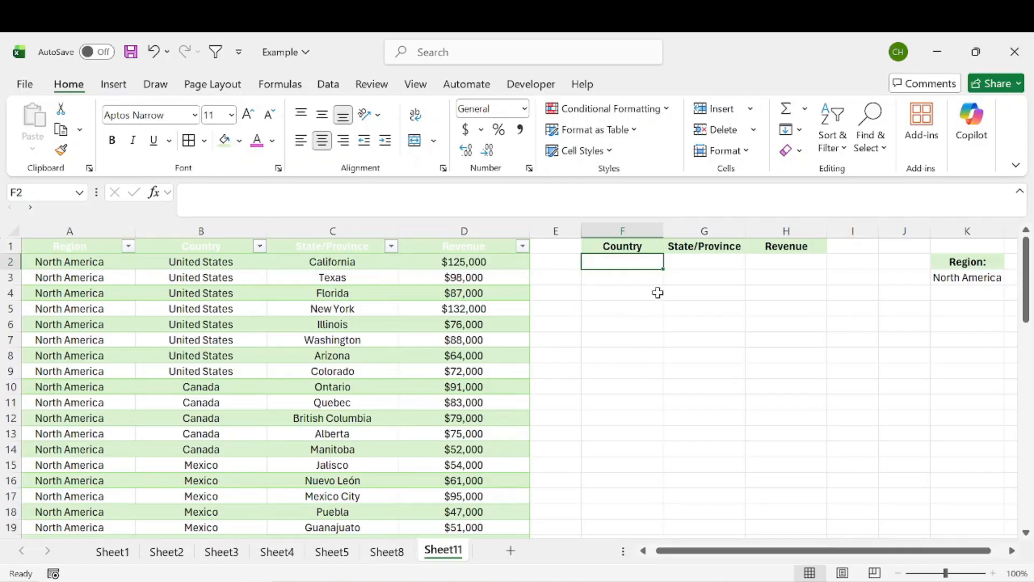
Start a FILTER formula in F2 using Table1[[Country]:[Revenue]] as the array
type("FILTER(")
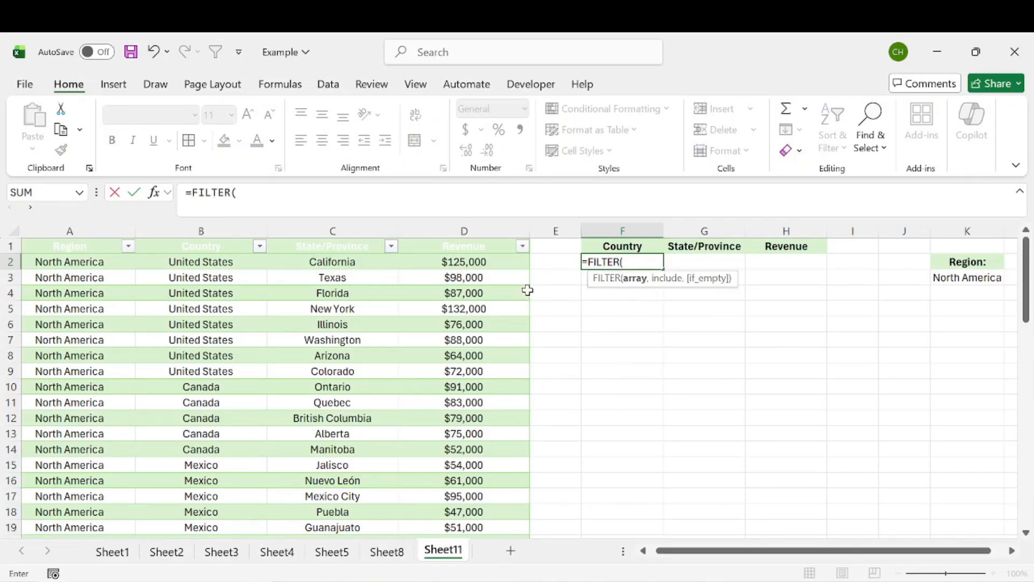
left_click_drag(198, 262, 491, 265)
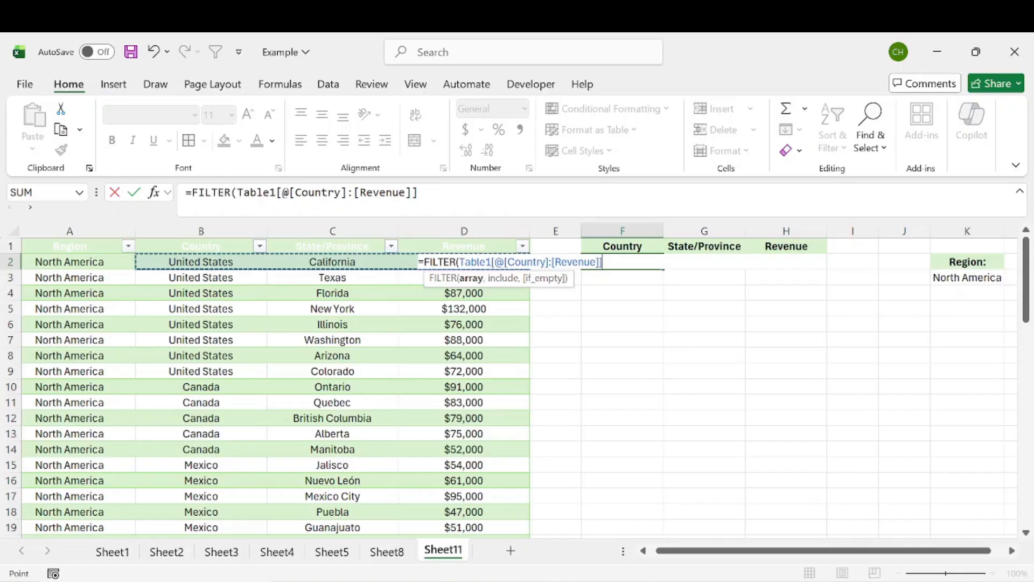
key("ctrl+shift+Down")
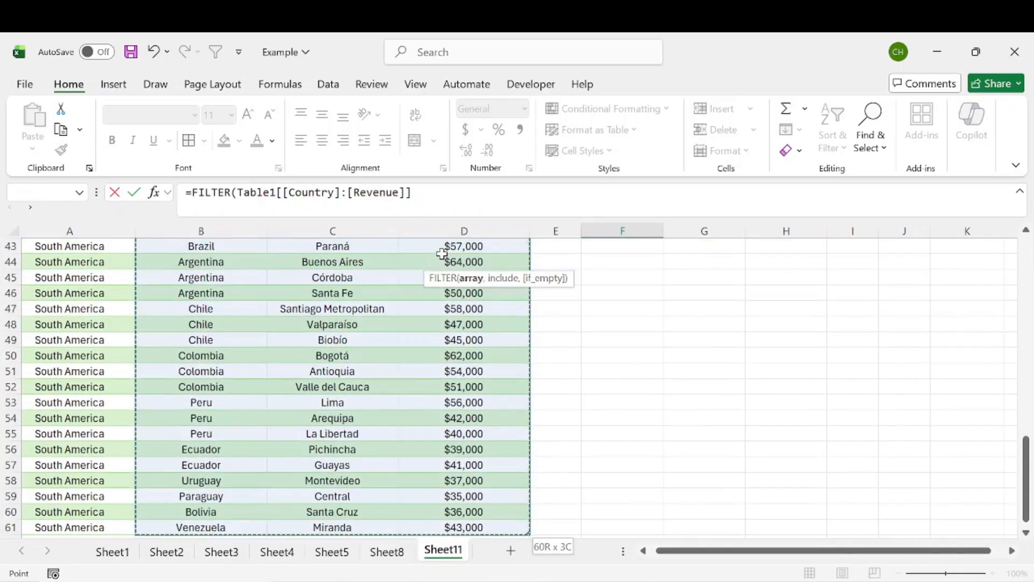
scroll(603, 314, "up", 14)
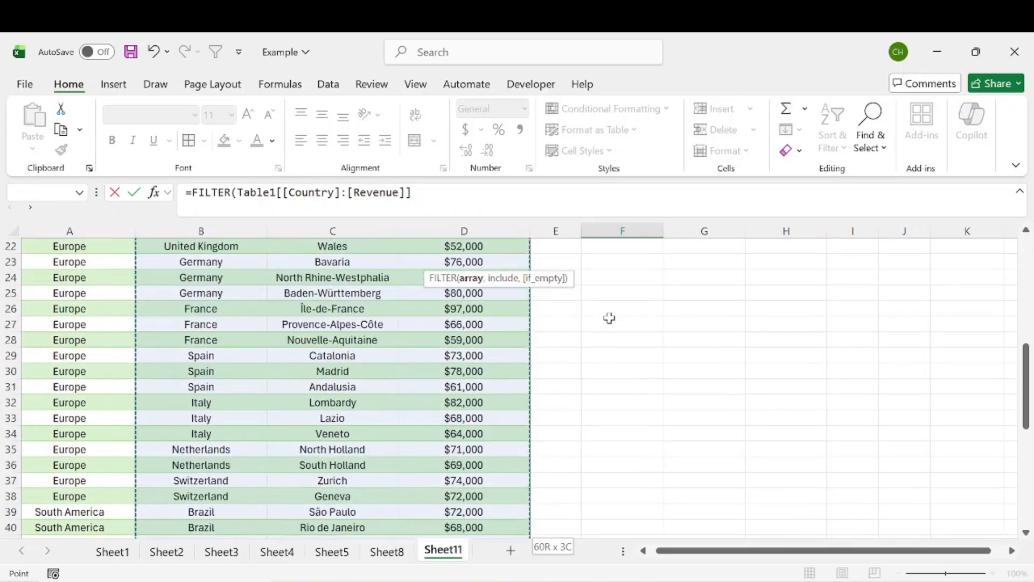
type(",")
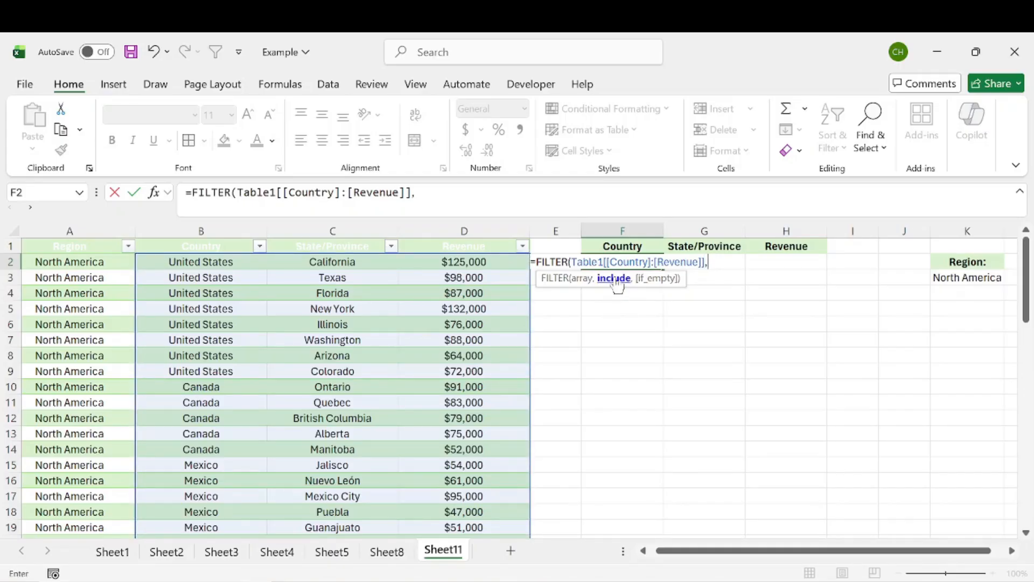
Add the condition Table1[Region]=K3 and commit, spilling North American rows into F2:H19
left_click(85, 261)
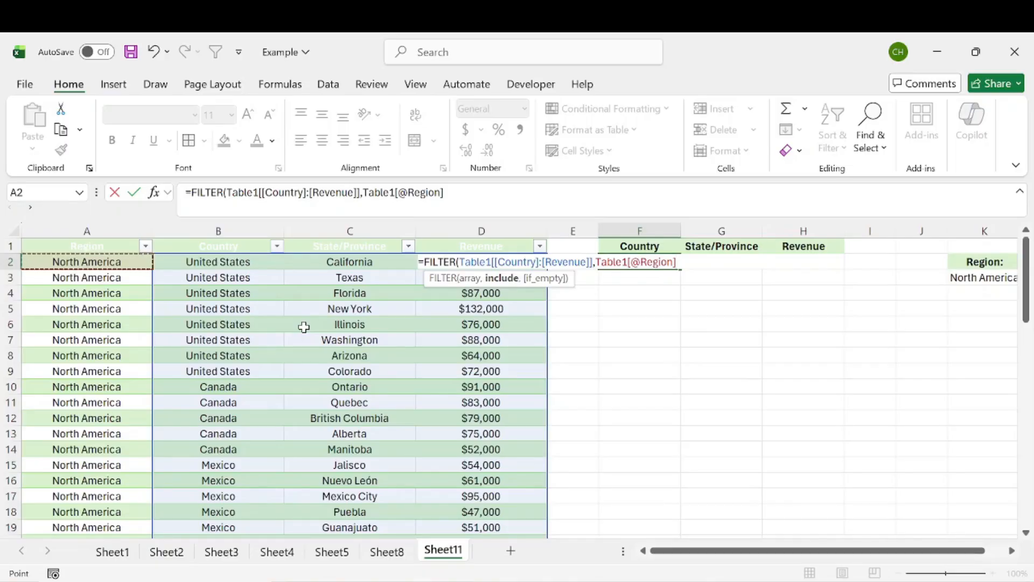
key("ctrl+shift+Down")
key("F2")
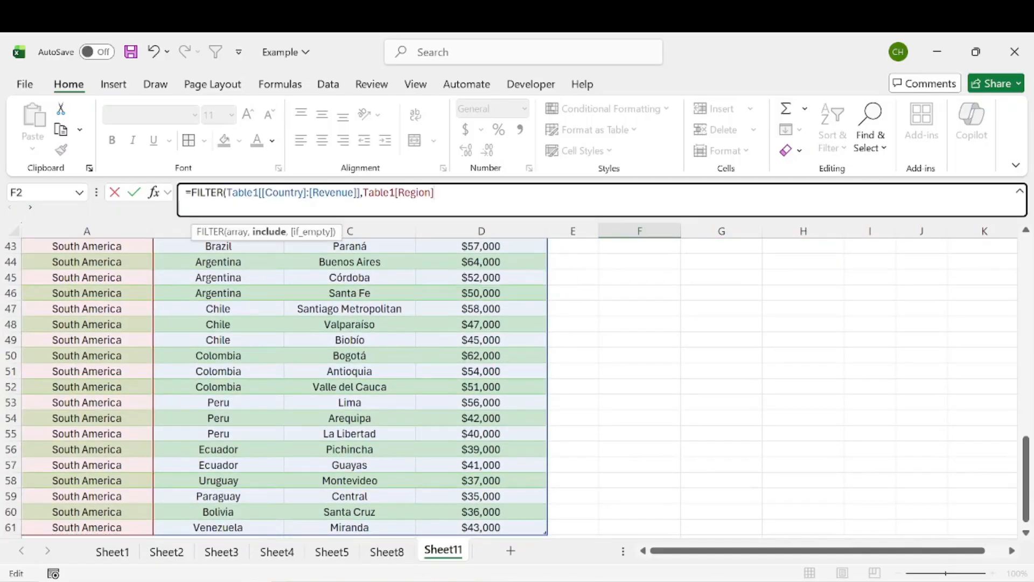
type("=")
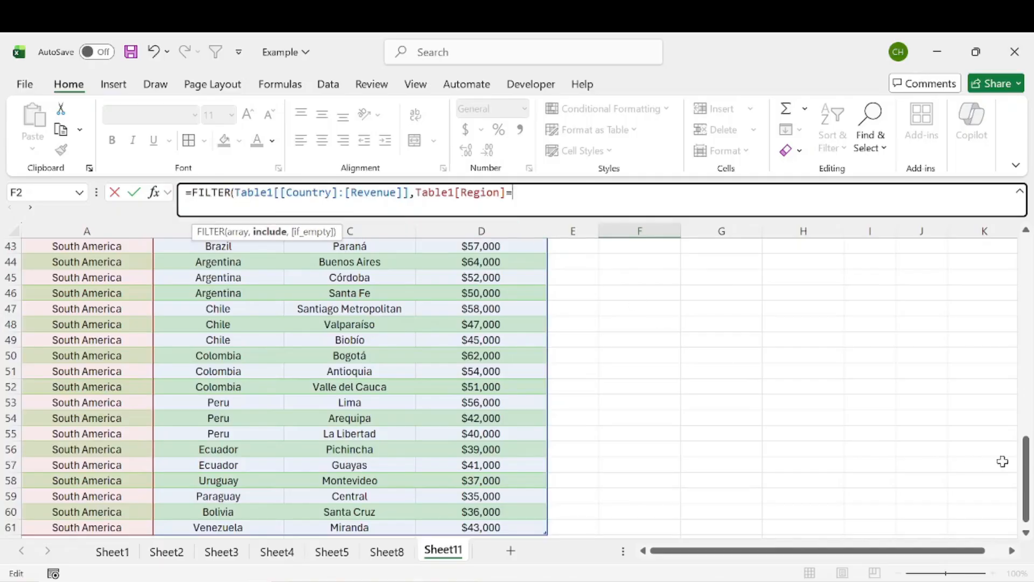
left_click_drag(1026, 462, 1027, 262)
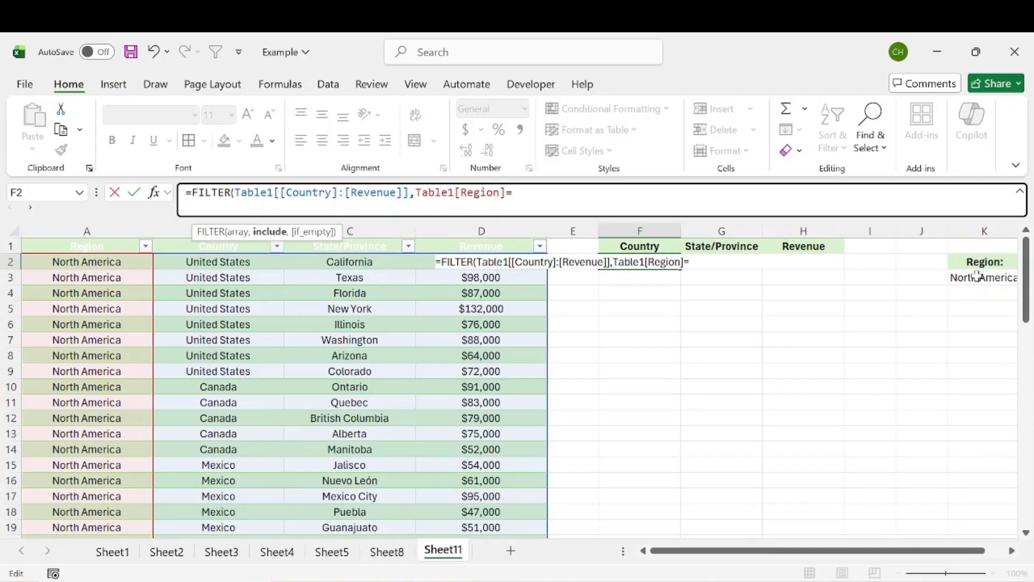
left_click(977, 277)
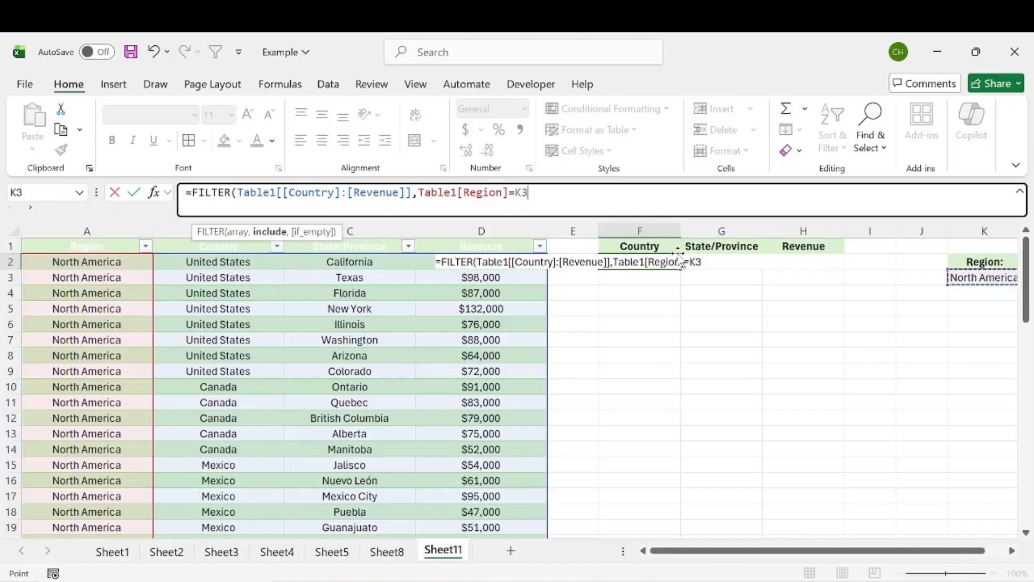
key("Return")
left_click(916, 357)
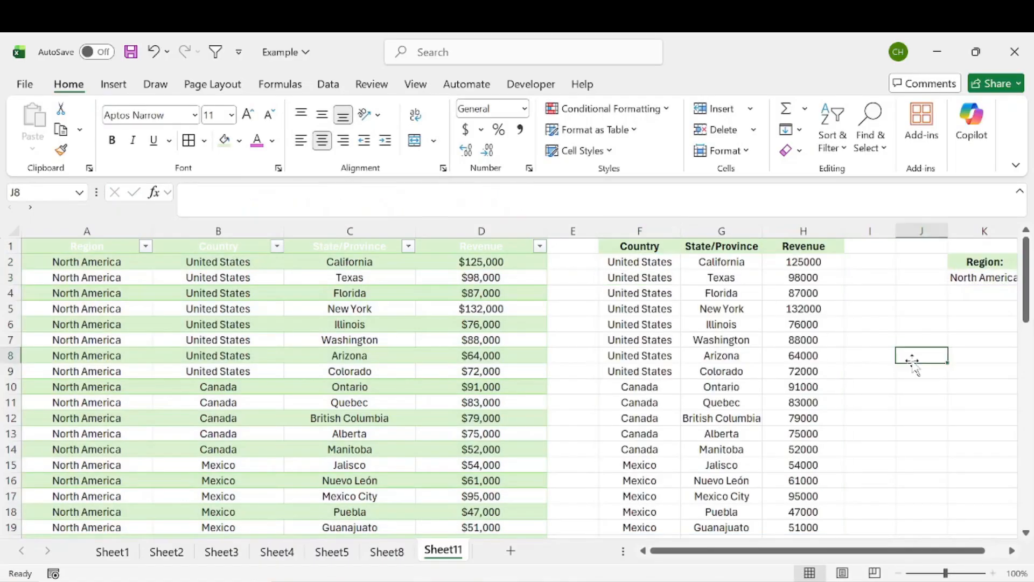
Switch K3 to Europe and back to North America, checking the filtered results update
left_click_drag(641, 262, 872, 554)
left_click(964, 278)
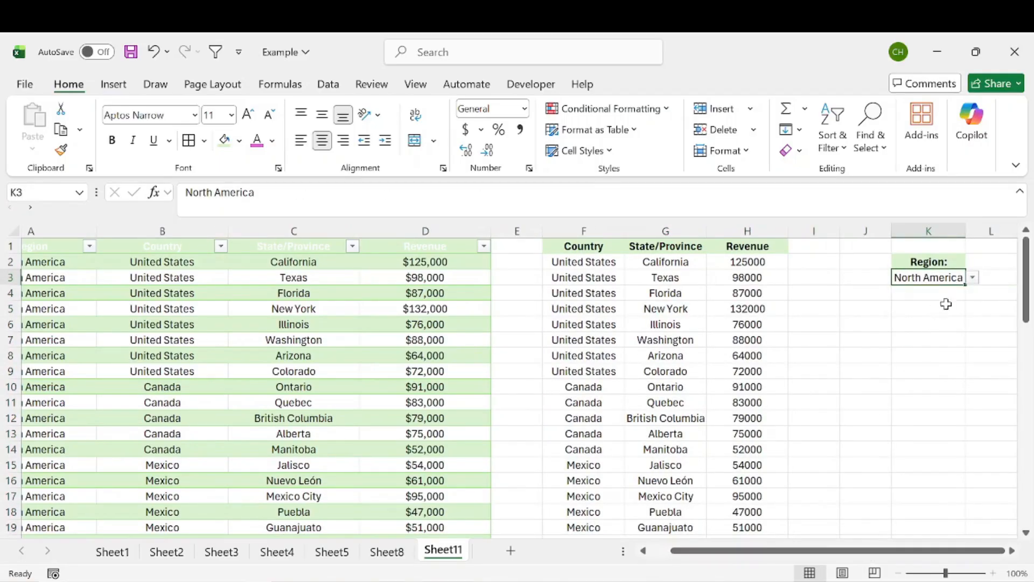
left_click(973, 278)
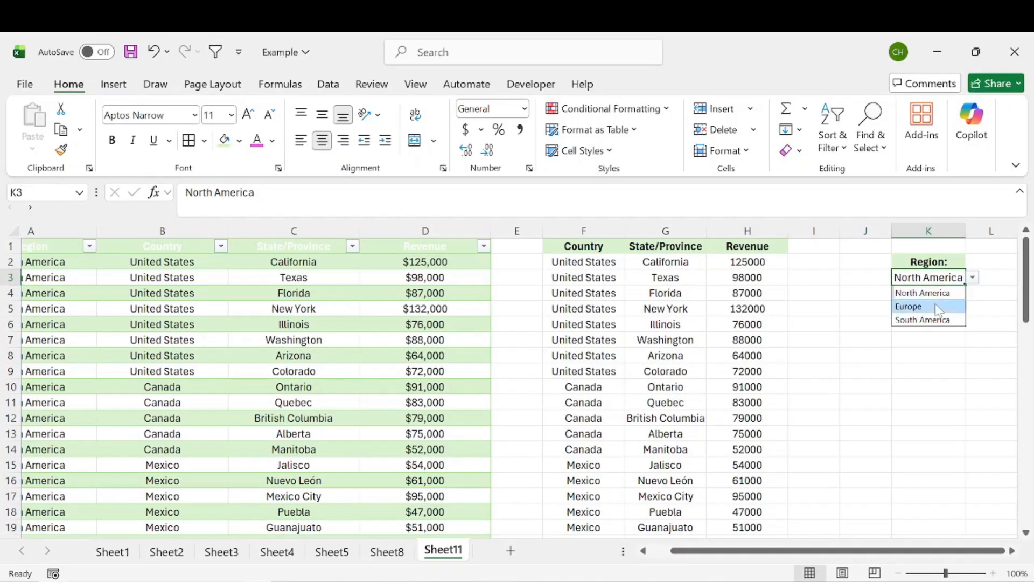
left_click(936, 303)
left_click_drag(575, 264, 725, 526)
left_click(947, 279)
left_click(973, 278)
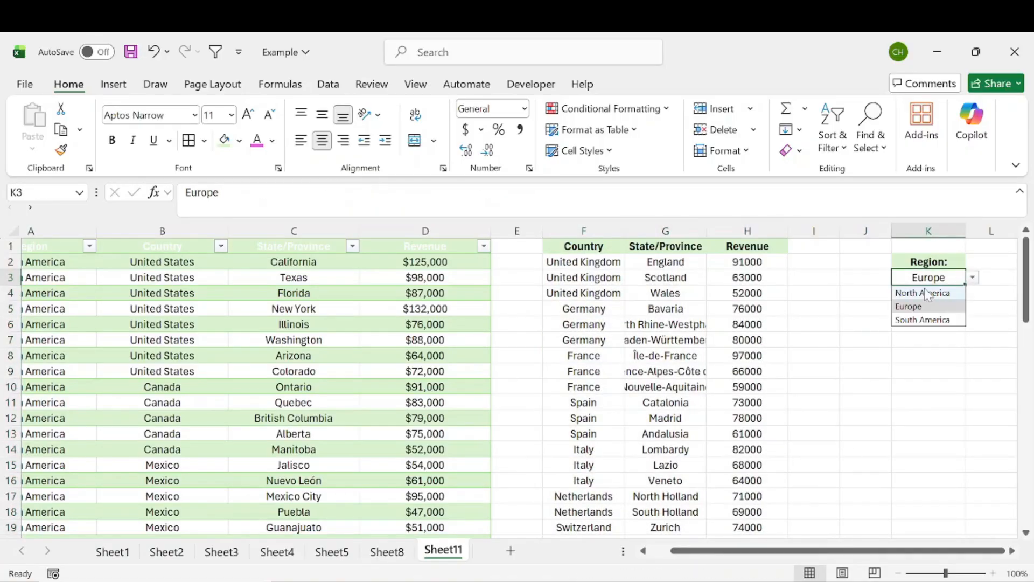
left_click(916, 293)
Select column J and bring up its context menu
left_click(865, 277)
left_click(867, 231)
right_click(867, 226)
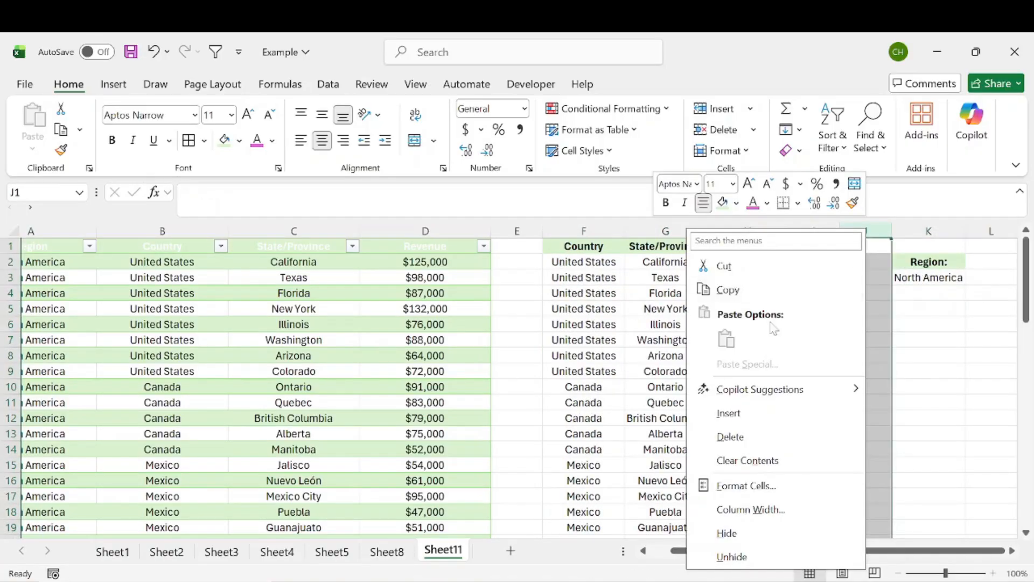
Delete the empty column J, then select a cell in the filtered results
left_click(741, 436)
left_click(821, 311)
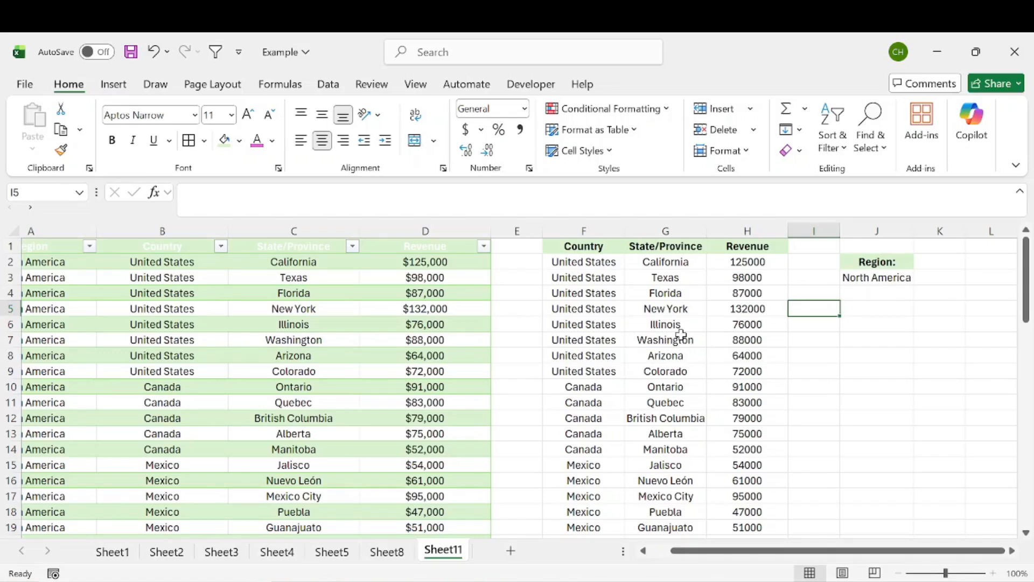
left_click(650, 291)
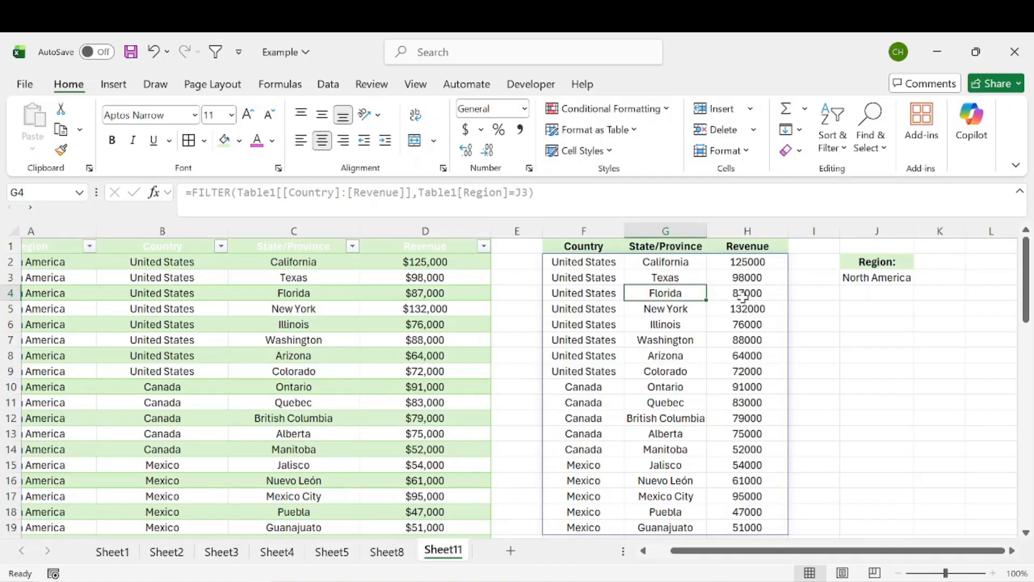
Insert a Filled Map chart of the filtered results and place it below the Region cell
left_click(114, 86)
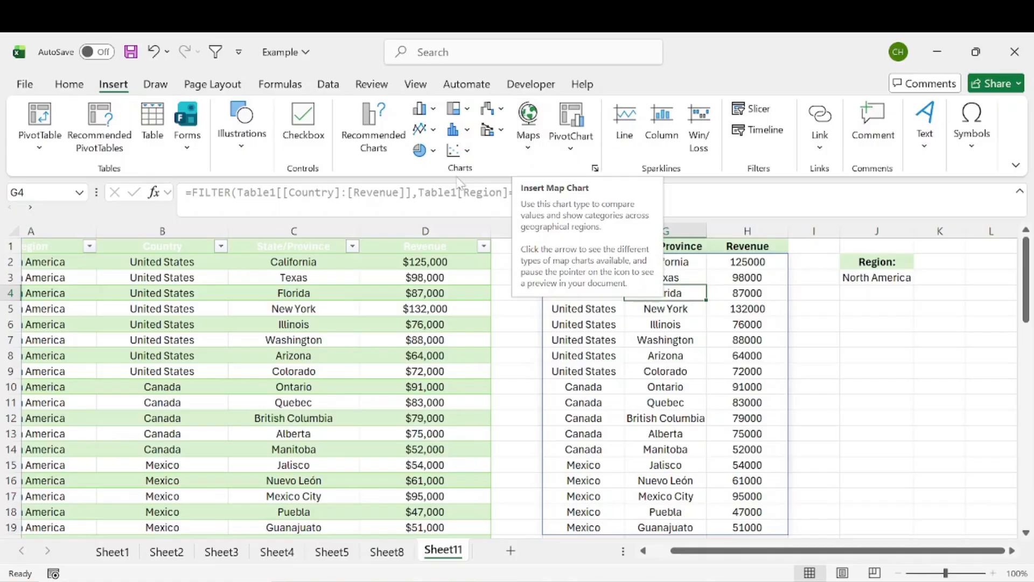
left_click(531, 124)
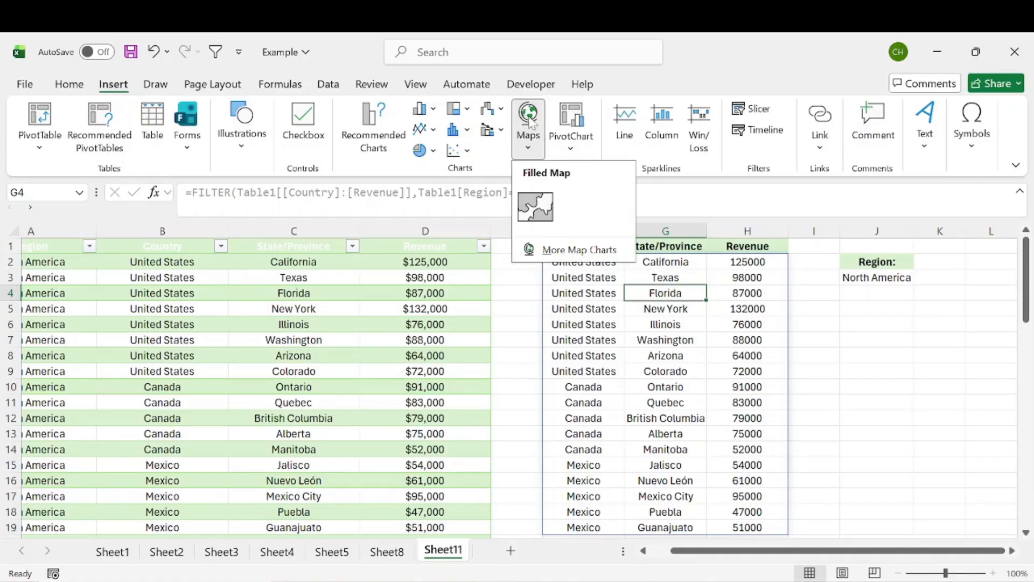
left_click(536, 207)
left_click_drag(370, 286, 863, 308)
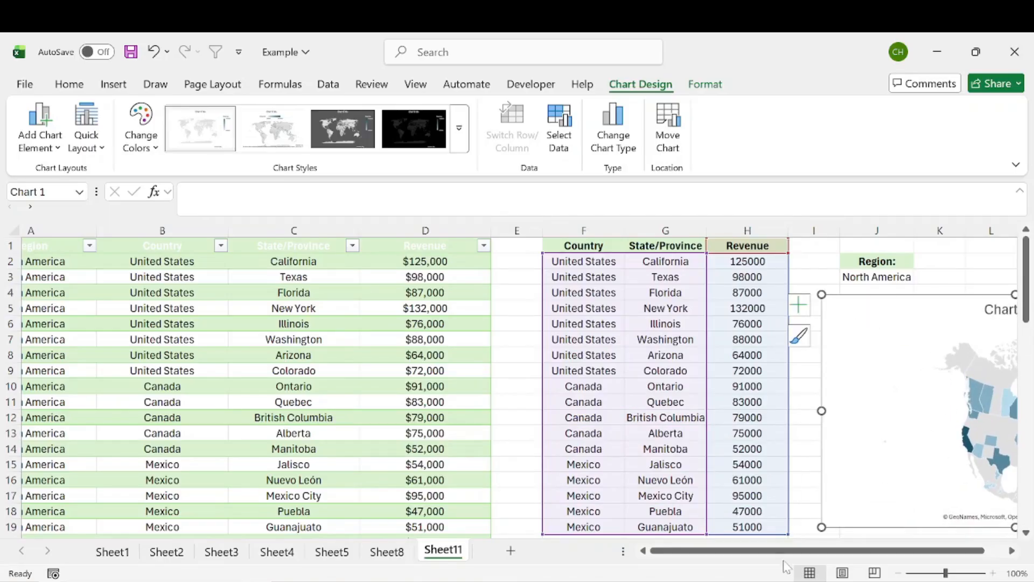
left_click_drag(784, 552, 1029, 537)
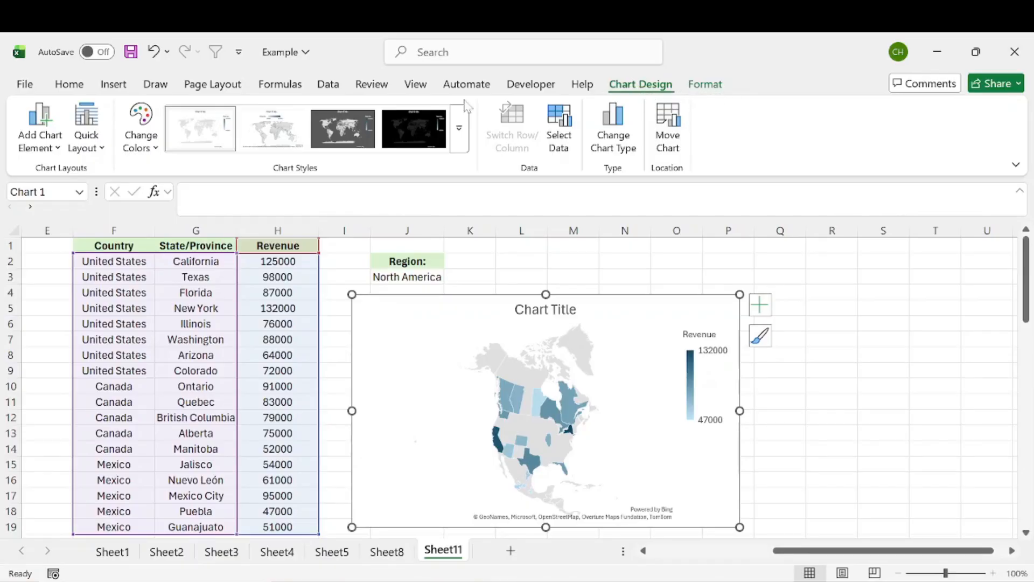
Apply the third, dark grey chart style and the orange Monochromatic colour palette
left_click(330, 129)
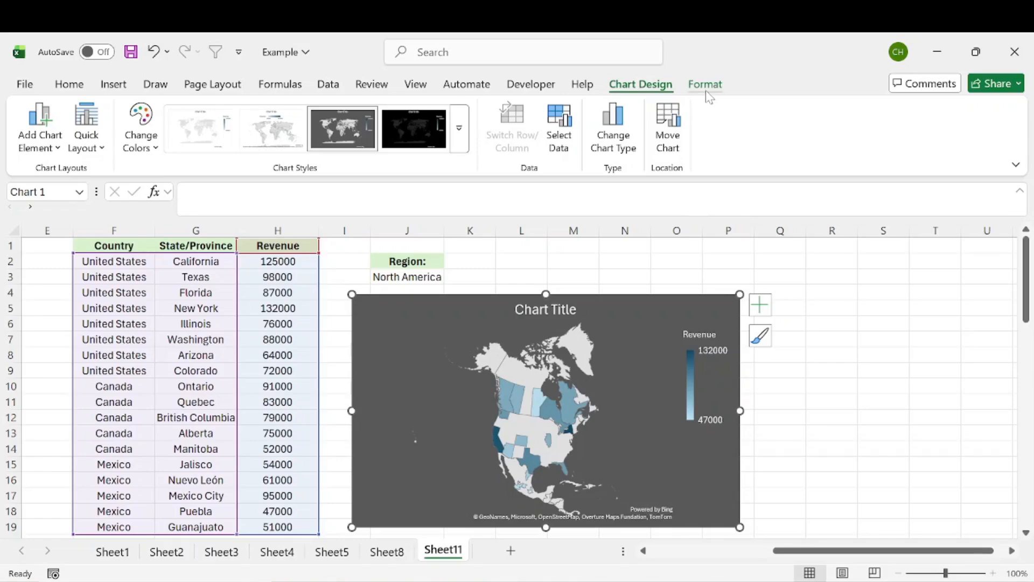
left_click(140, 125)
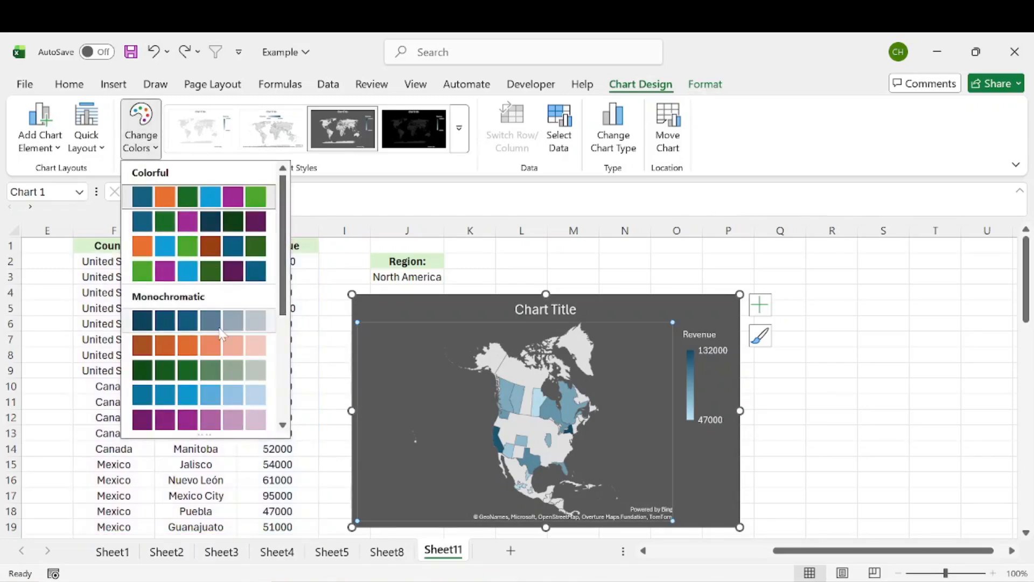
left_click(207, 347)
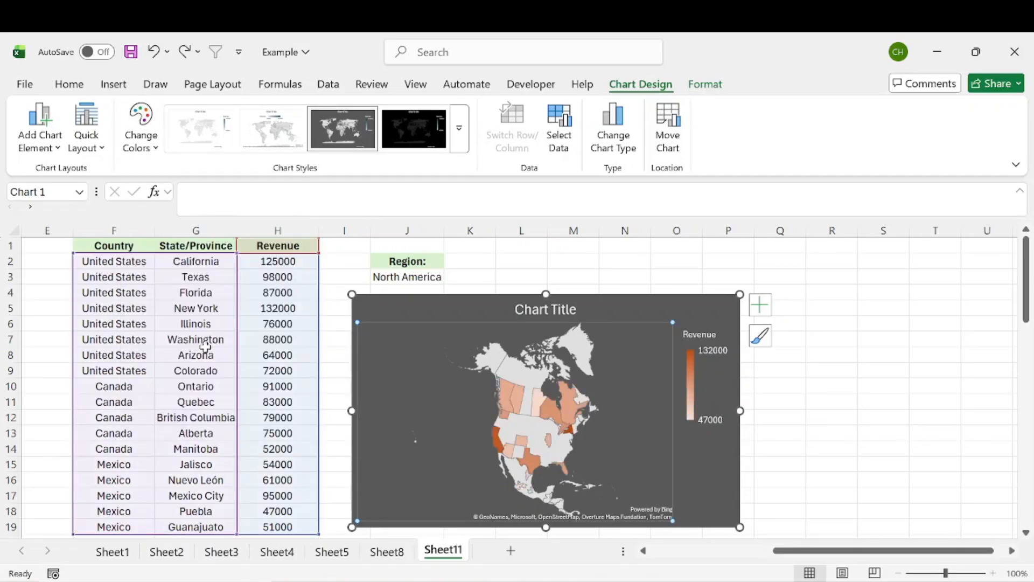
left_click(706, 86)
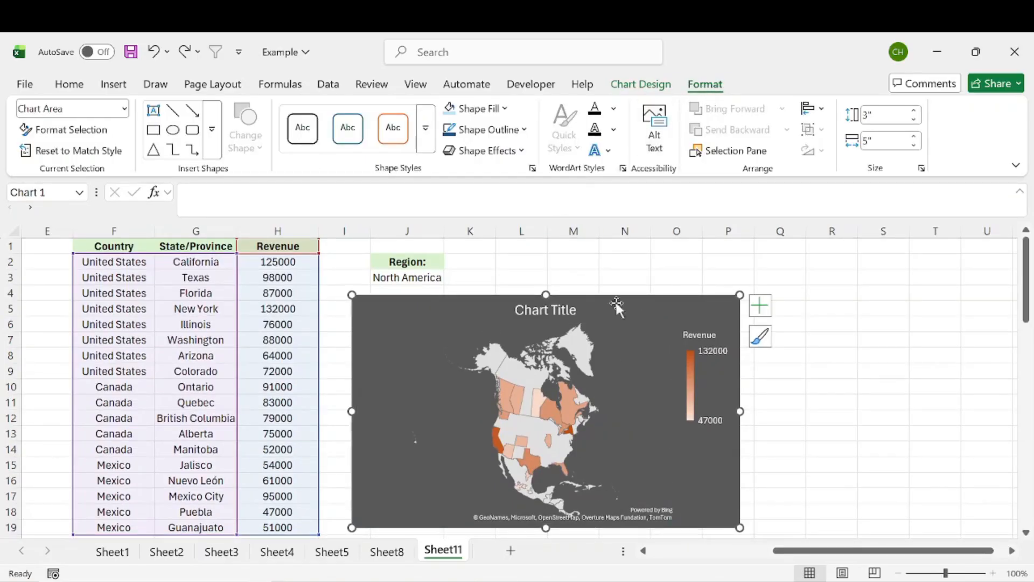
Turn off Chart Title in Chart Elements, then reselect the map chart
left_click(764, 308)
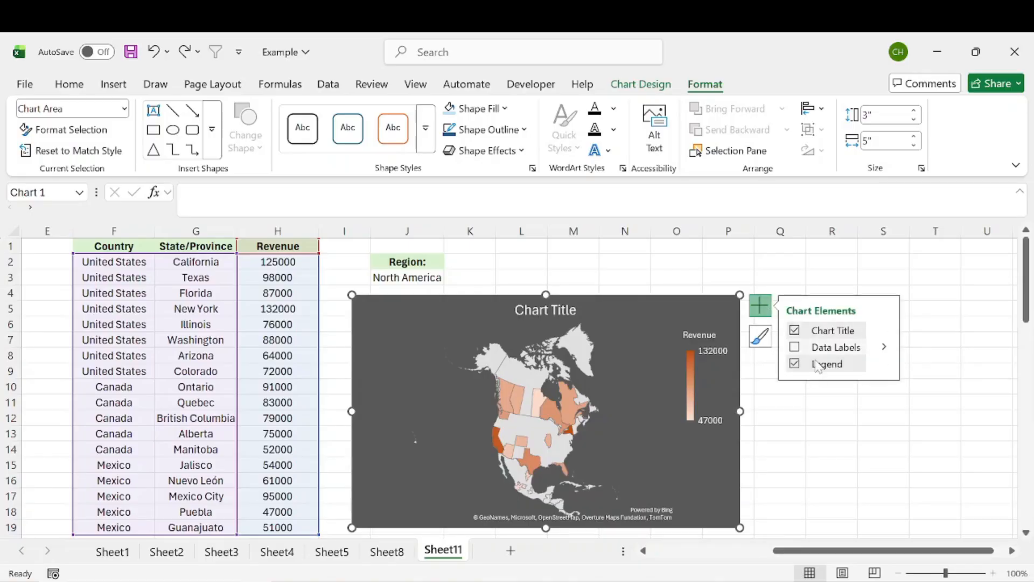
left_click(795, 331)
left_click(795, 331)
left_click(795, 330)
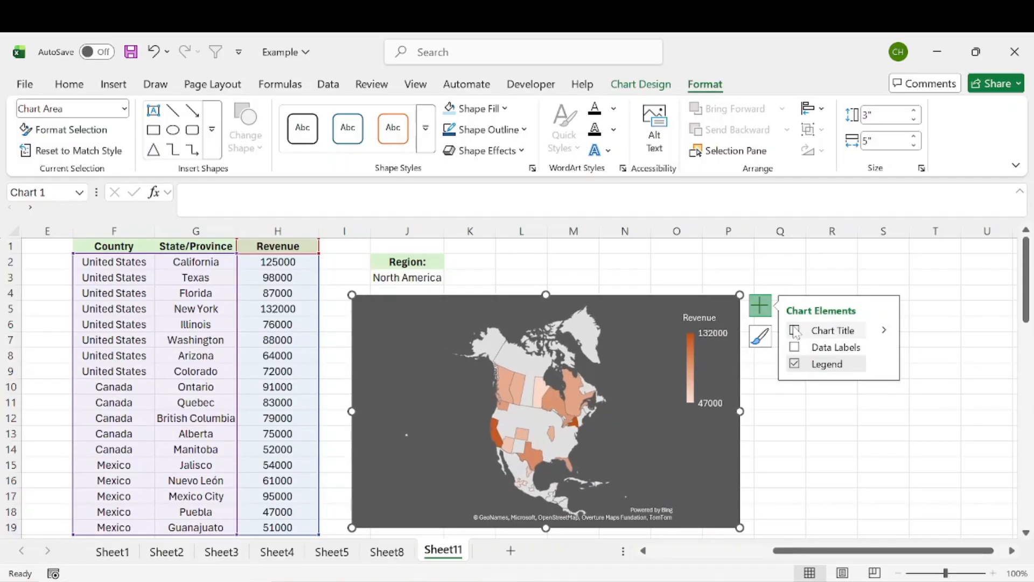
left_click(590, 261)
scroll(555, 323, "left", 1)
left_click(547, 316)
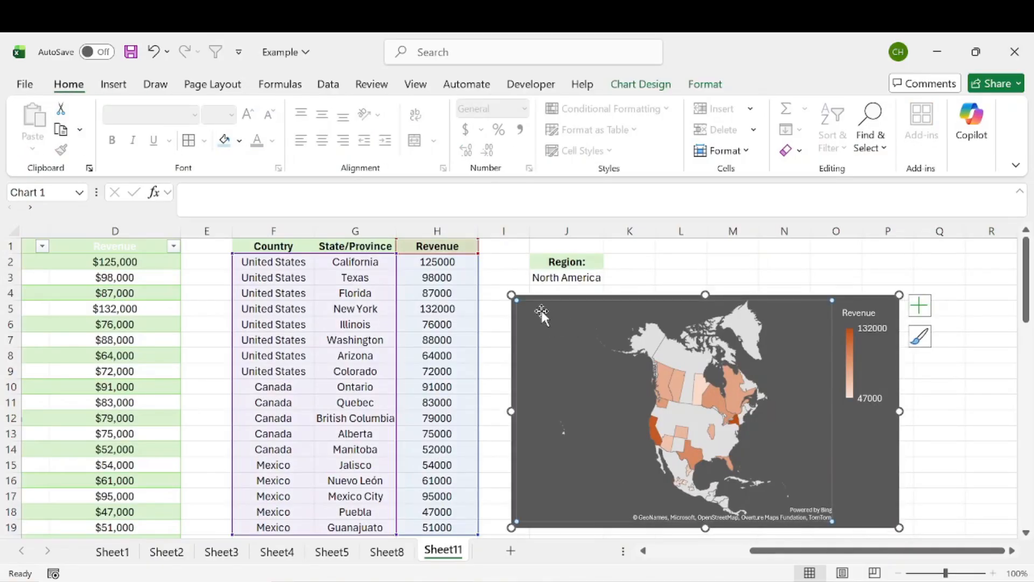
Nudge the map chart up-left and try Europe, then South America, in the J3 region list
left_click_drag(542, 311, 530, 307)
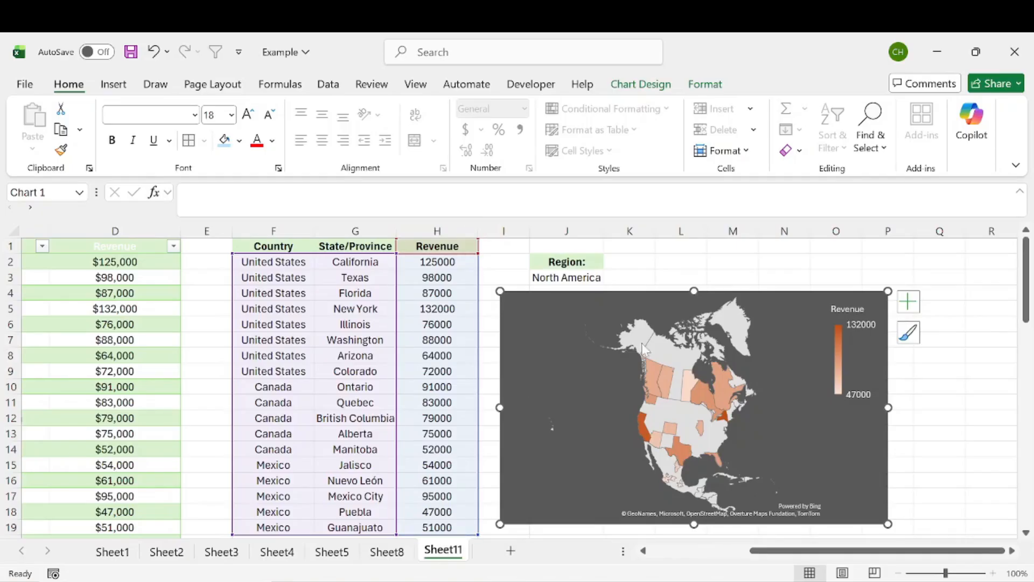
left_click(560, 278)
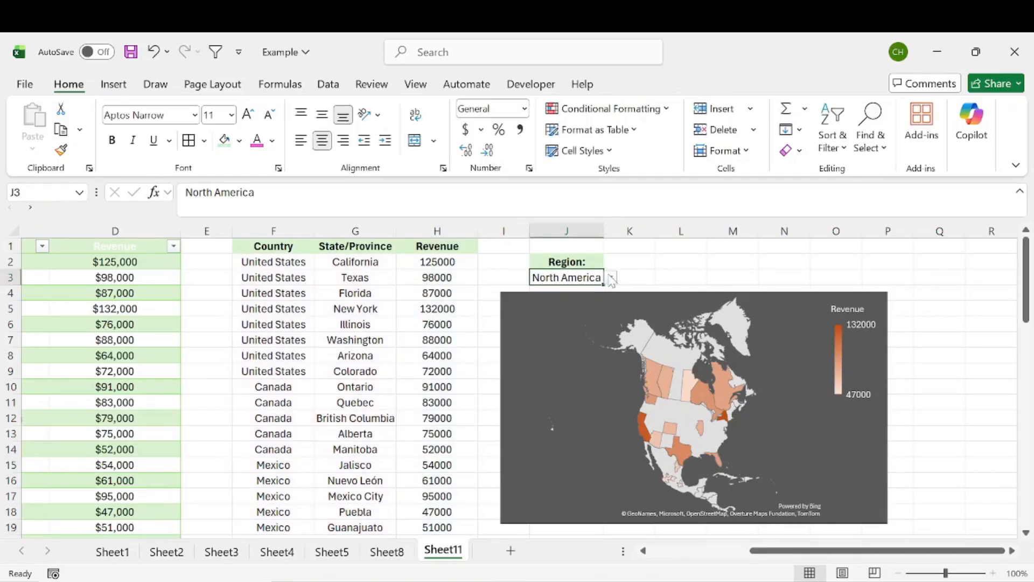
left_click(611, 277)
left_click(592, 306)
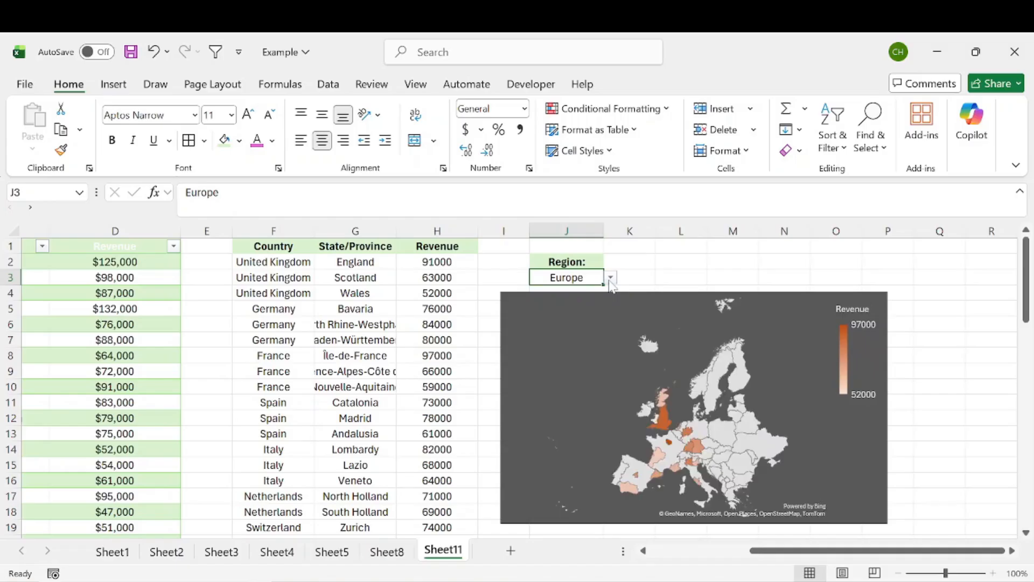
left_click(610, 278)
left_click(590, 320)
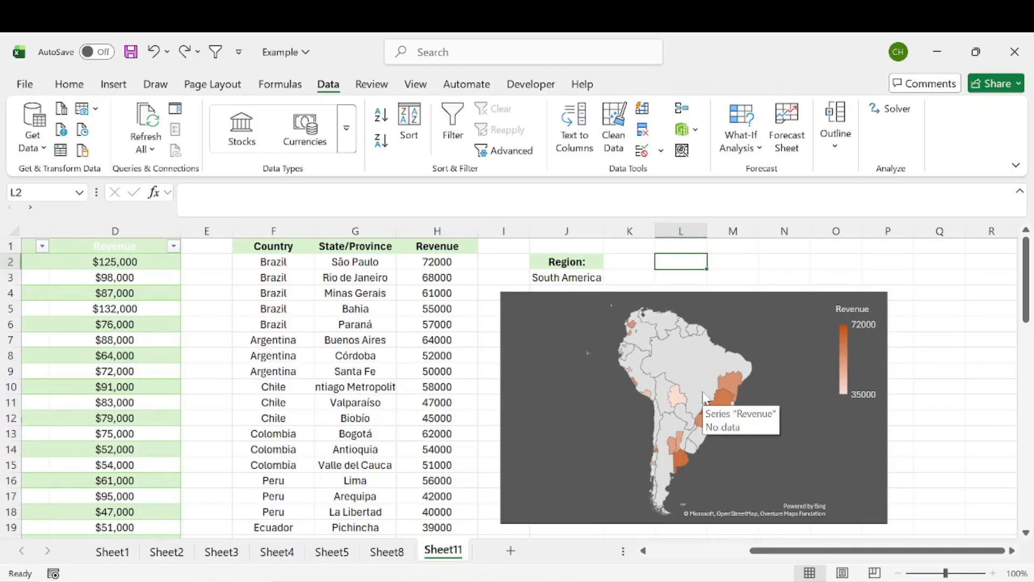
Select the Region label and value, then set J3 back to North America
left_click_drag(593, 260, 590, 277)
left_click_drag(674, 263, 674, 280)
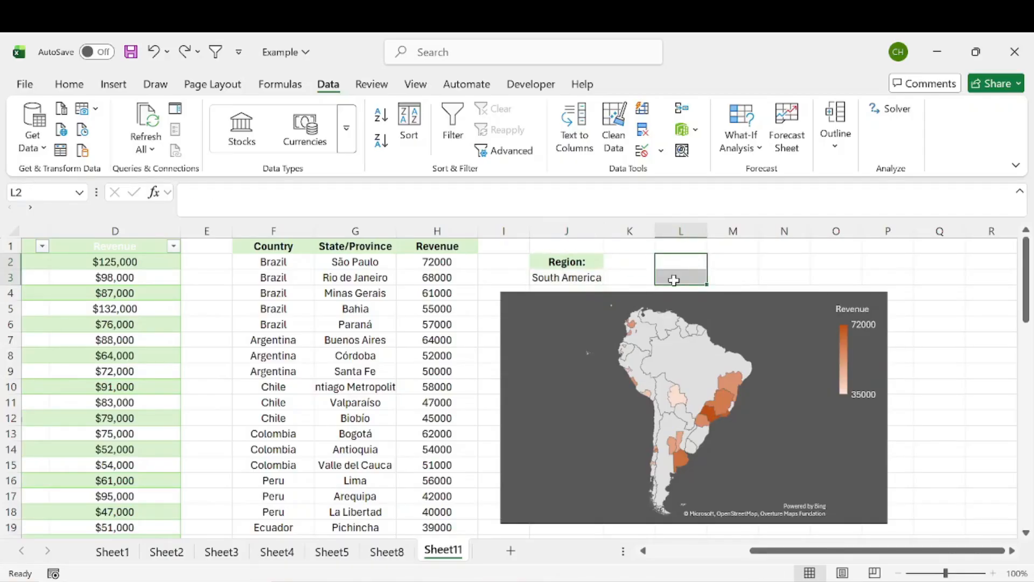
left_click(596, 280)
left_click(611, 277)
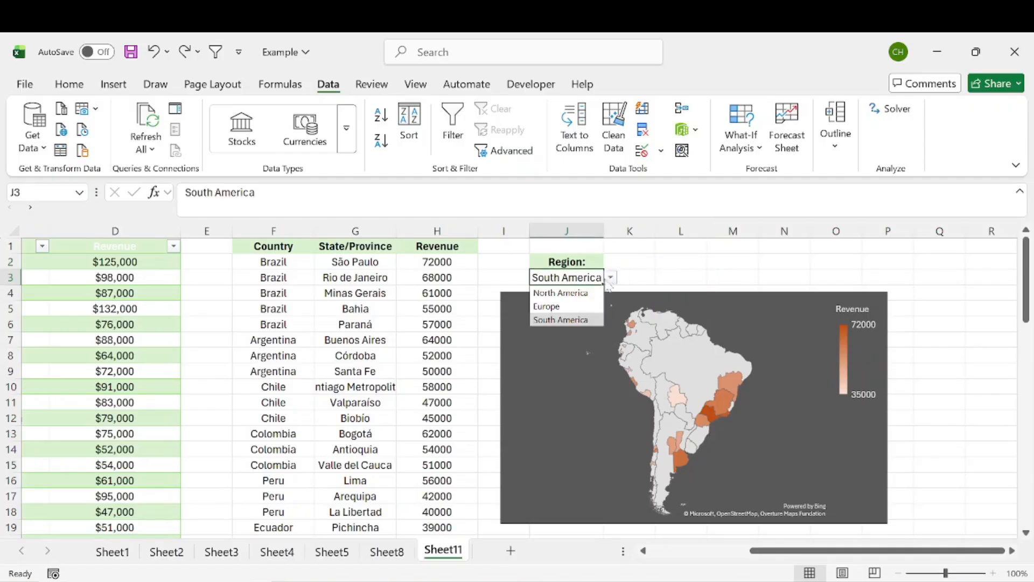
left_click(582, 291)
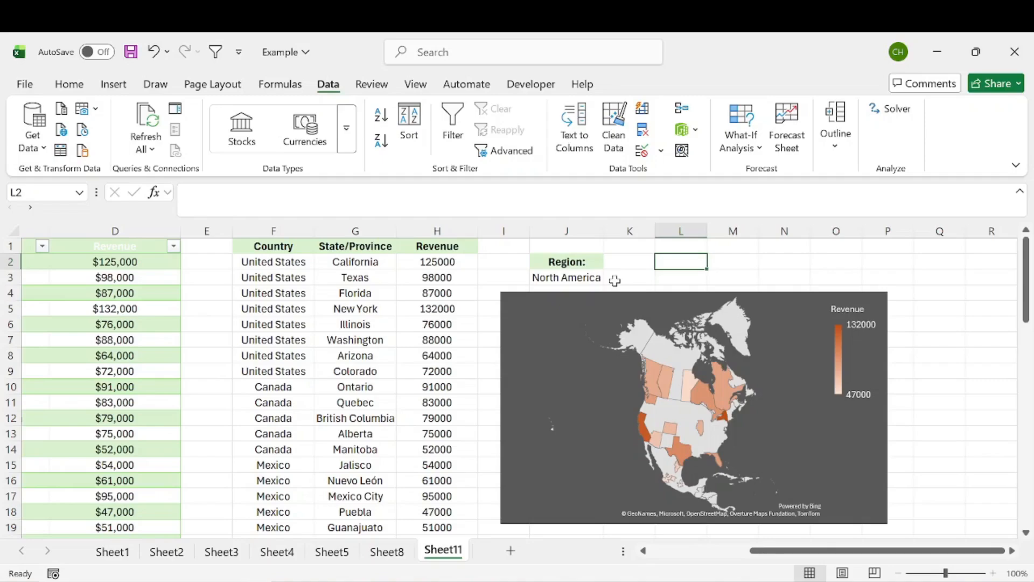
Enter a bold, light-green filled 'Country:' label in L2
type("Country:")
key("Return")
left_click(687, 264)
left_click(69, 85)
left_click(112, 140)
left_click(224, 141)
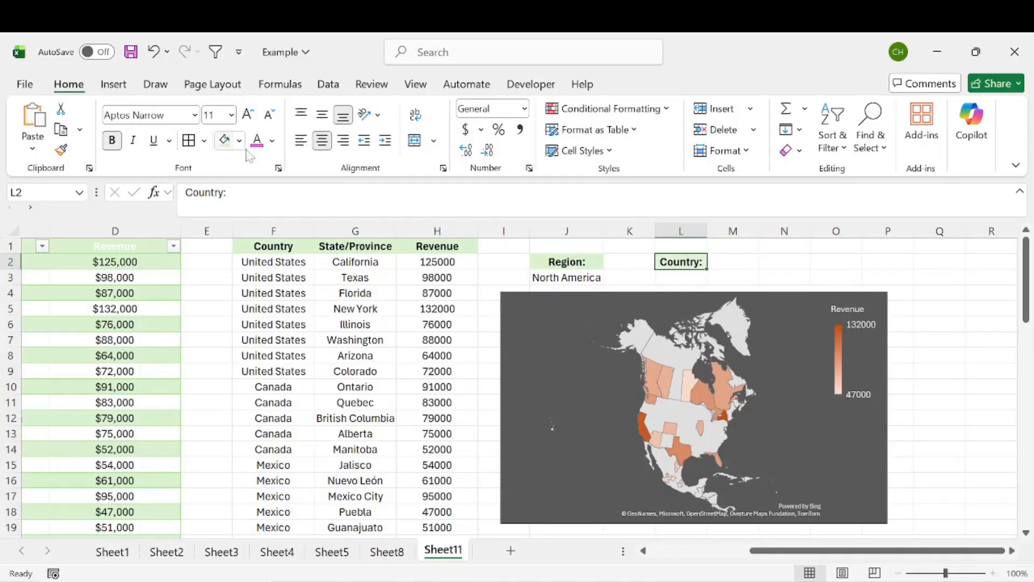
left_click(664, 278)
Widen column L and confirm the J3 region list still shows North America
left_click_drag(706, 228, 727, 229)
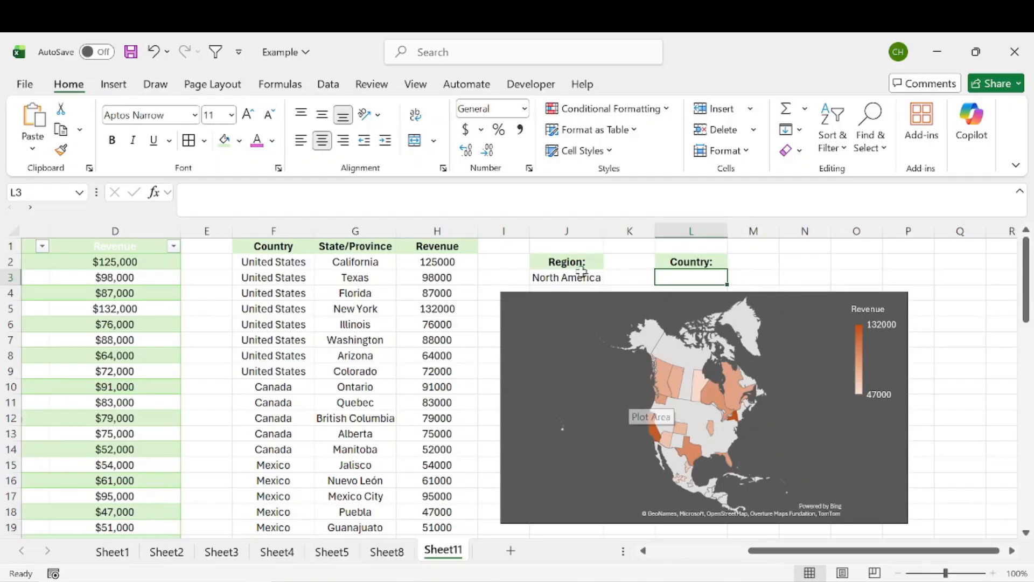
left_click(564, 278)
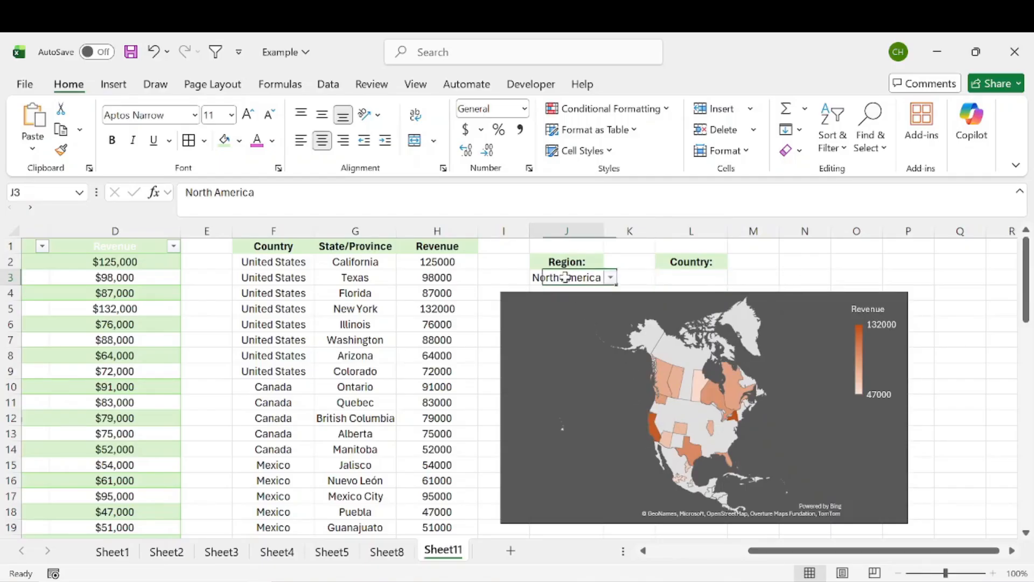
left_click(612, 278)
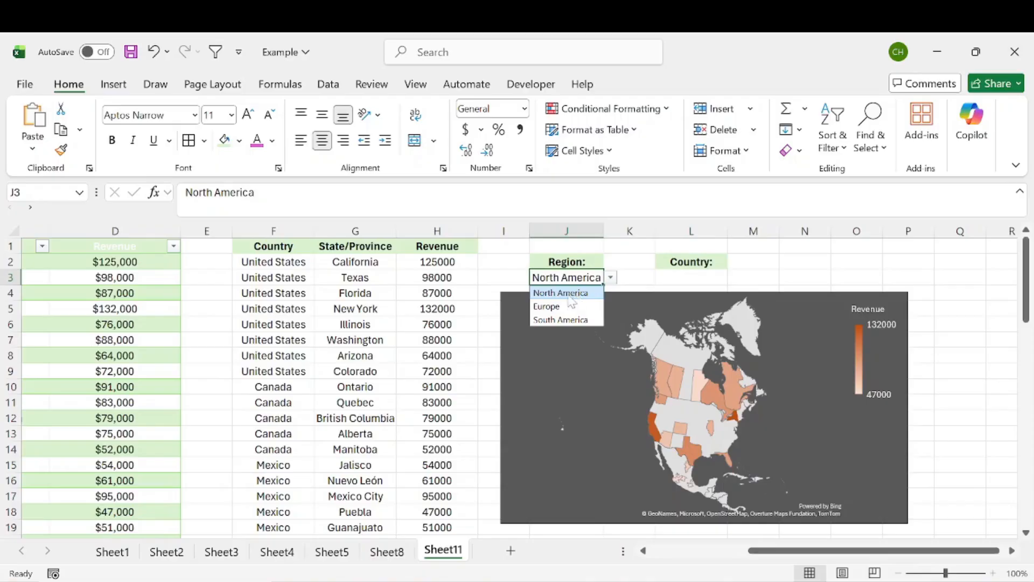
left_click(626, 249)
left_click_drag(782, 550, 683, 550)
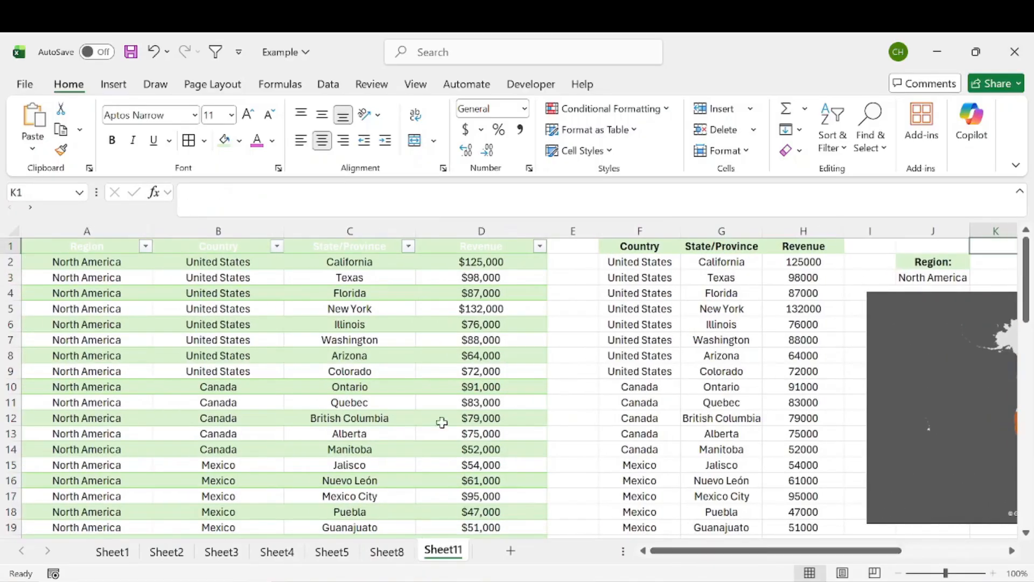
left_click_drag(236, 259, 232, 431)
scroll(230, 434, "down", 7)
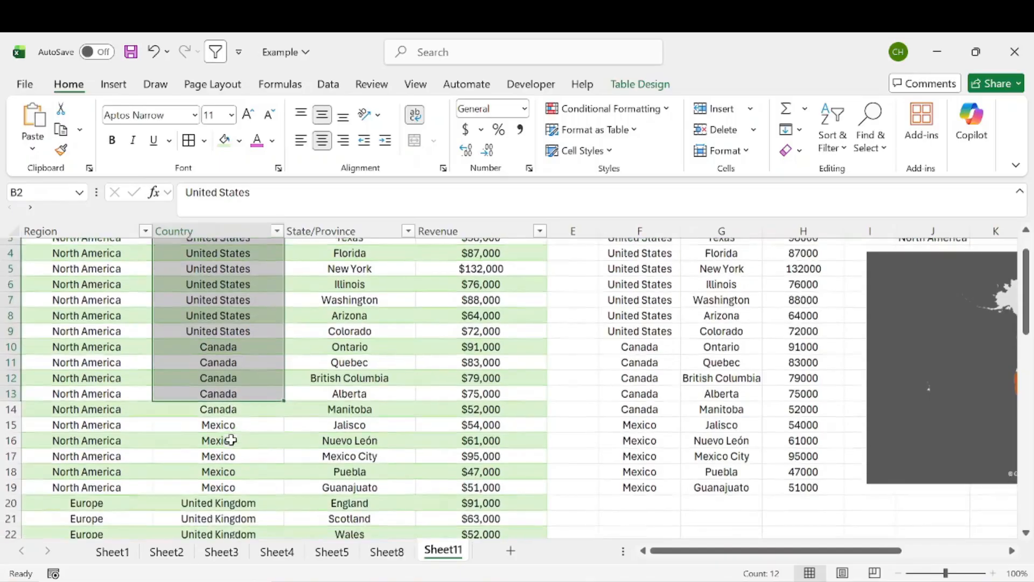
scroll(229, 439, "down", 5)
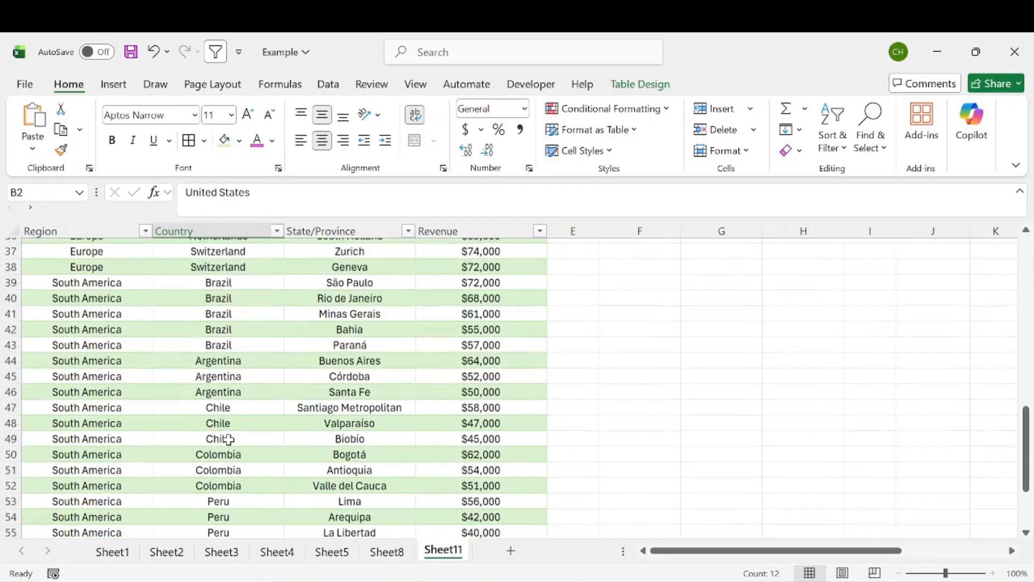
scroll(229, 439, "up", 1)
scroll(229, 439, "up", 11)
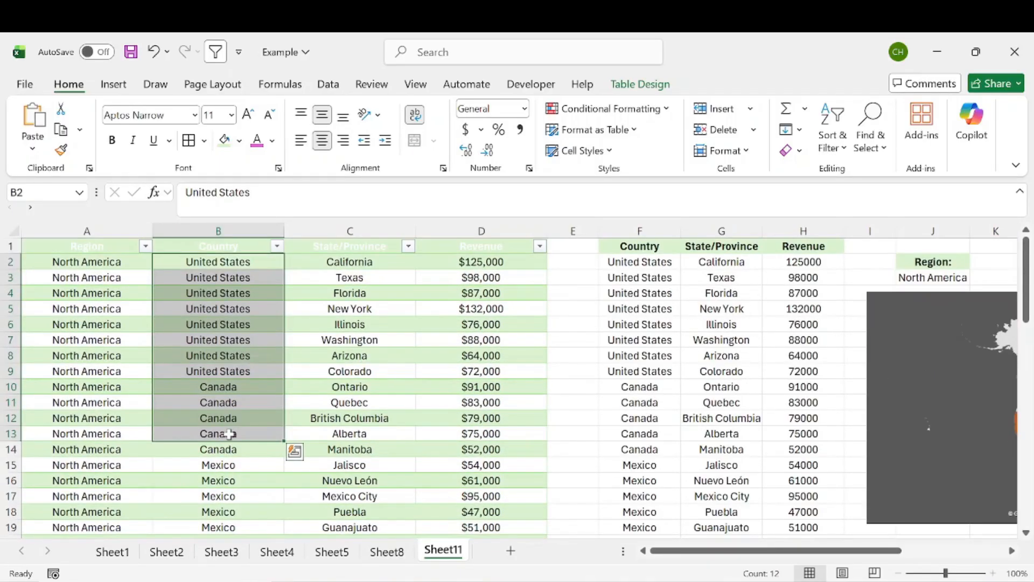
left_click_drag(716, 550, 819, 550)
left_click(833, 263)
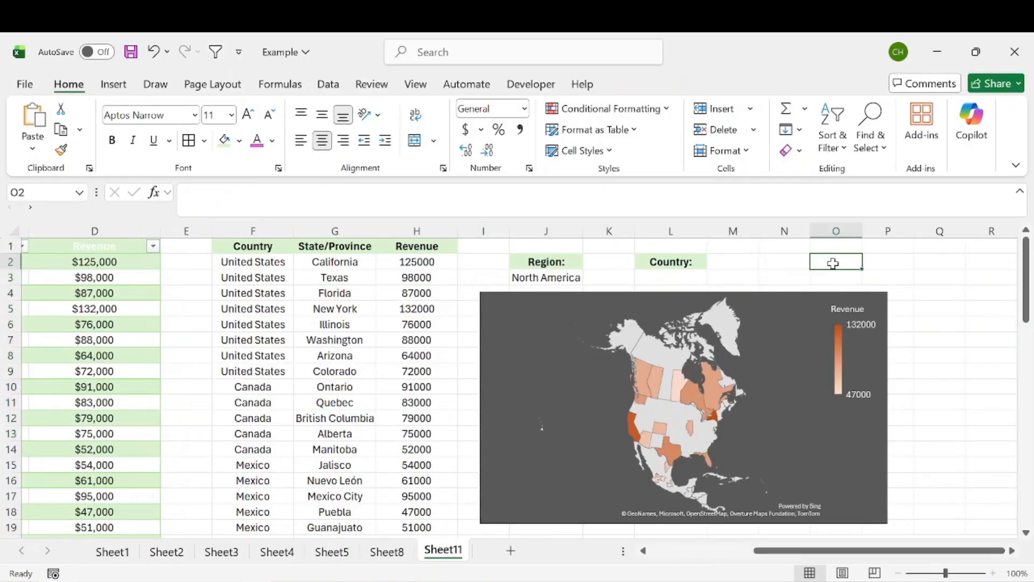
Enter =UNIQUE(Table1[Country]) in Q2 to spill the distinct countries
left_click(952, 259)
type("=uni")
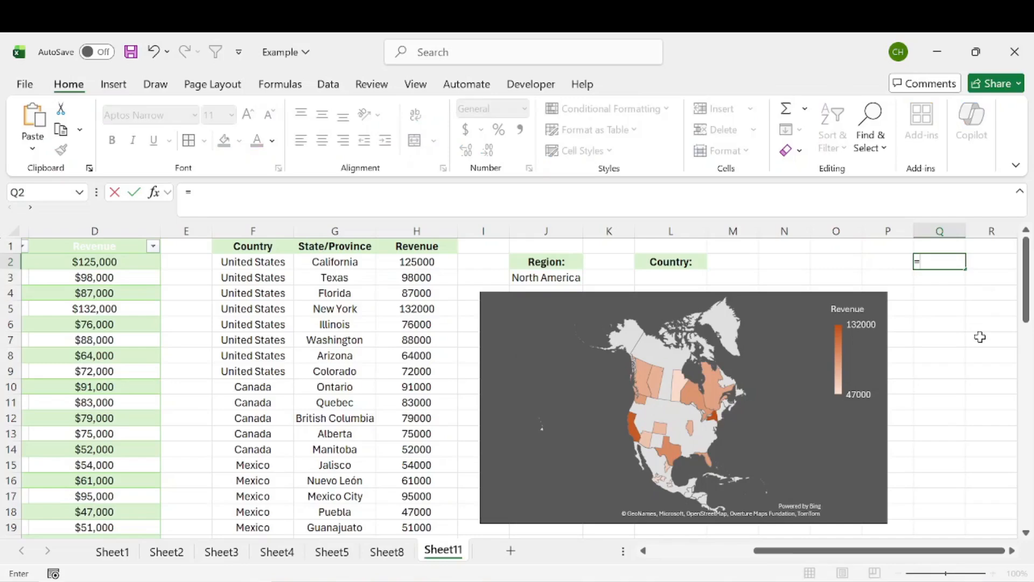
key("Down")
key("Down")
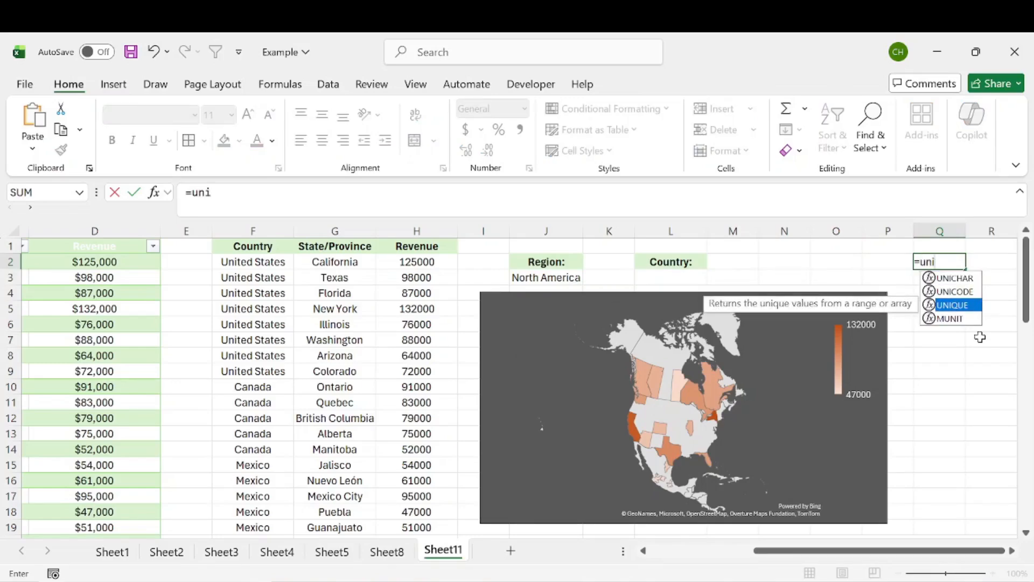
key("Tab")
left_click_drag(834, 550, 731, 550)
left_click(223, 261)
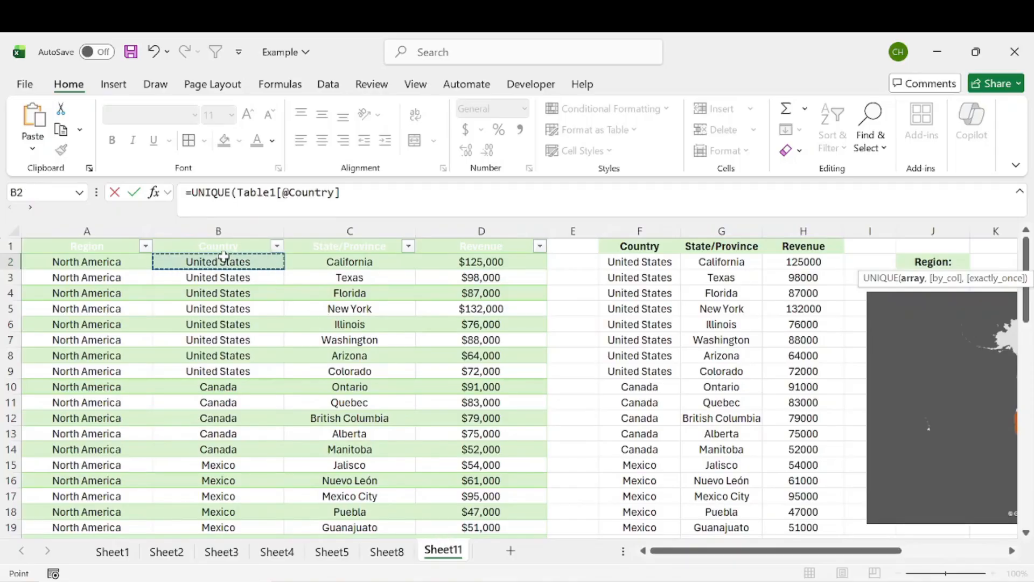
key("ctrl+shift+Down")
key("Return")
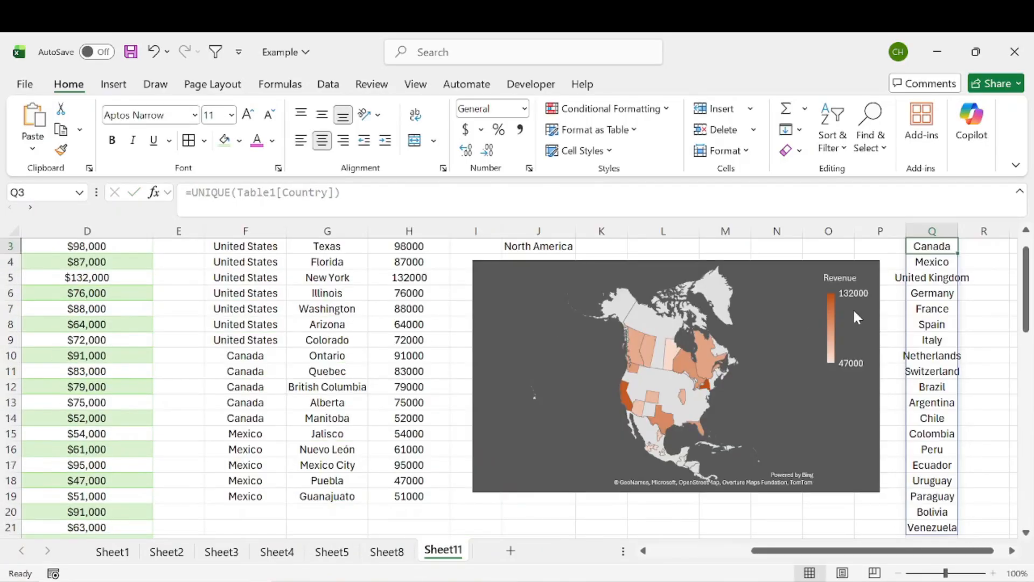
Review the 20 spilled countries, United States through Venezuela, down column Q
scroll(857, 317, "up", 1)
left_click_drag(943, 259, 946, 528)
scroll(962, 466, "down", 3)
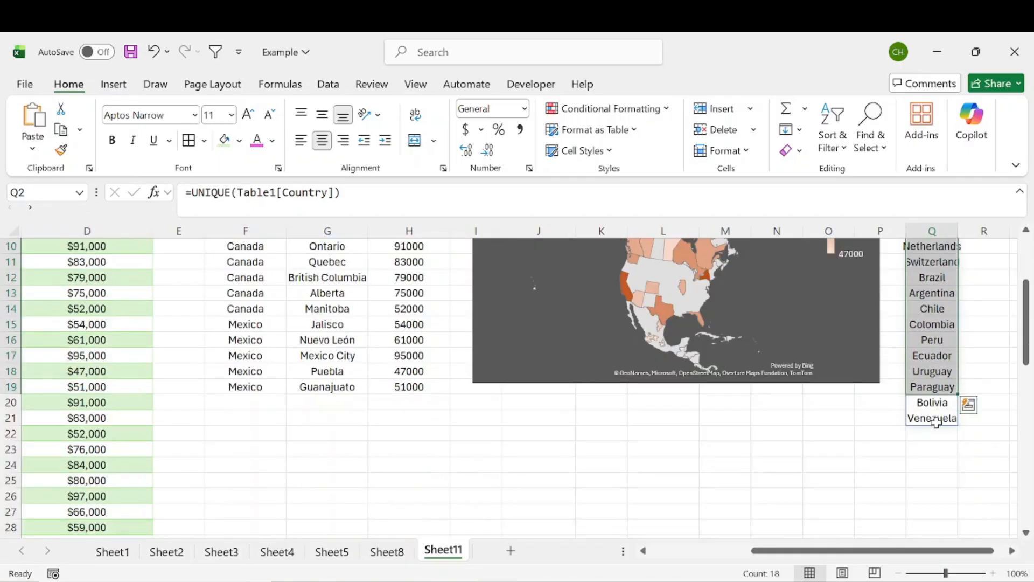
scroll(936, 423, "up", 3)
left_click_drag(944, 264, 942, 496)
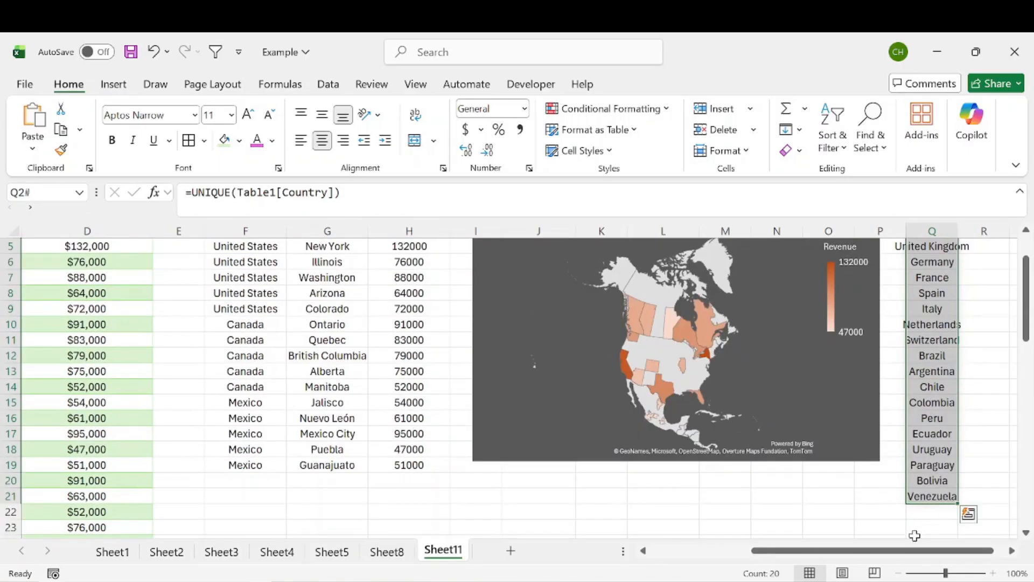
scroll(969, 515, "up", 2)
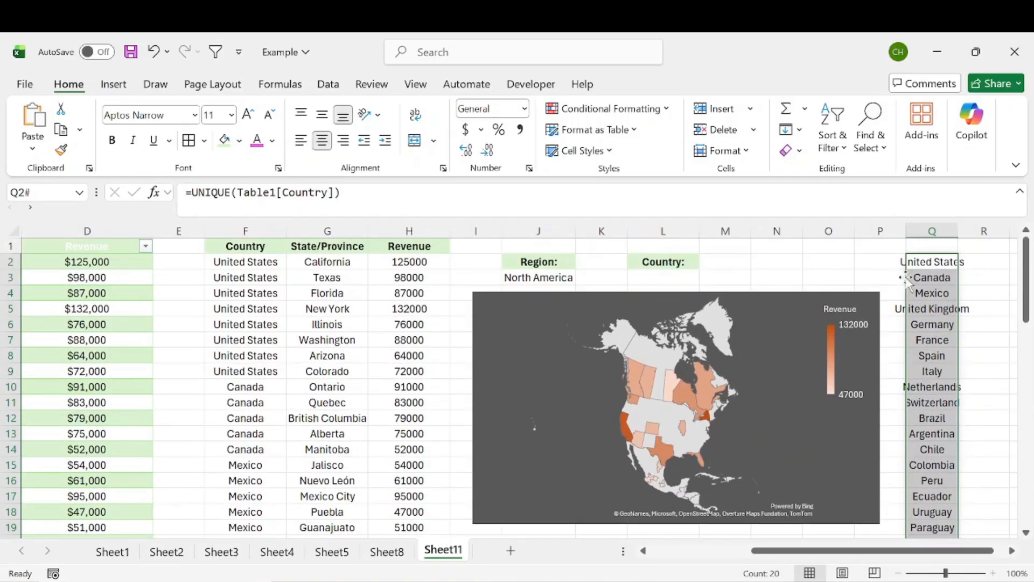
left_click(662, 275)
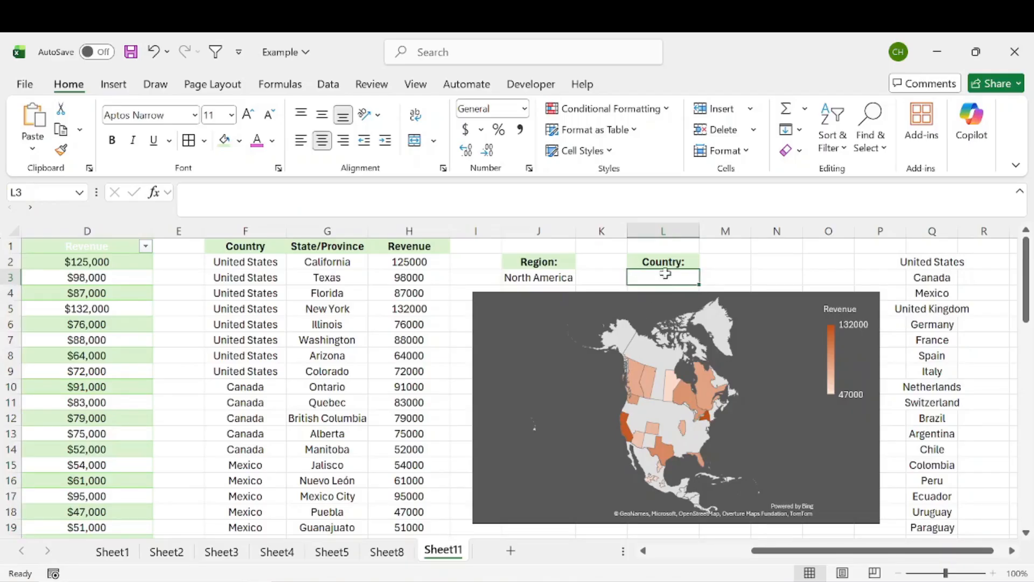
Give L3 a List data validation with source =$Q$2:$Q$21
left_click(327, 85)
left_click(642, 152)
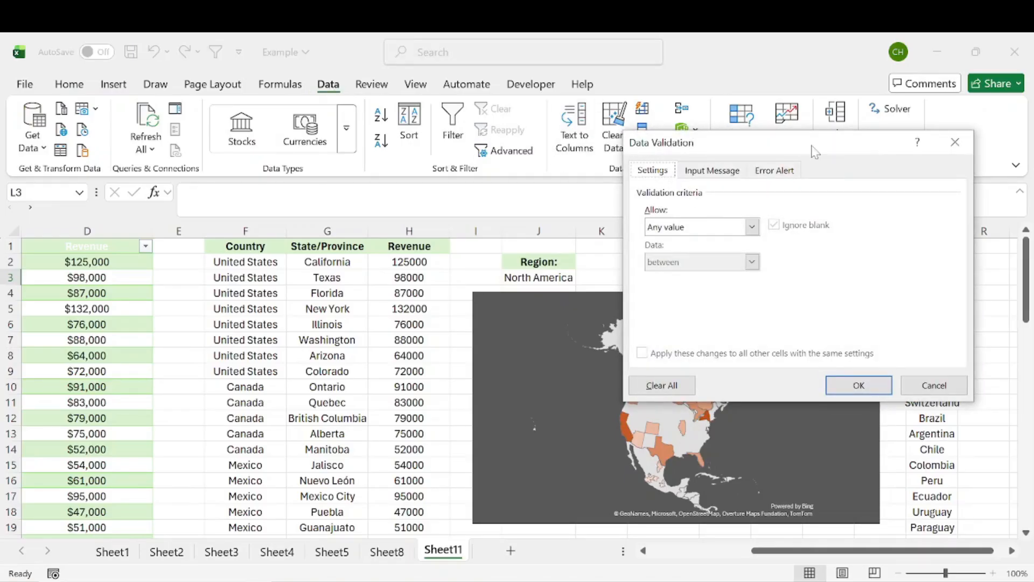
left_click_drag(815, 151, 688, 152)
left_click(625, 227)
left_click(588, 276)
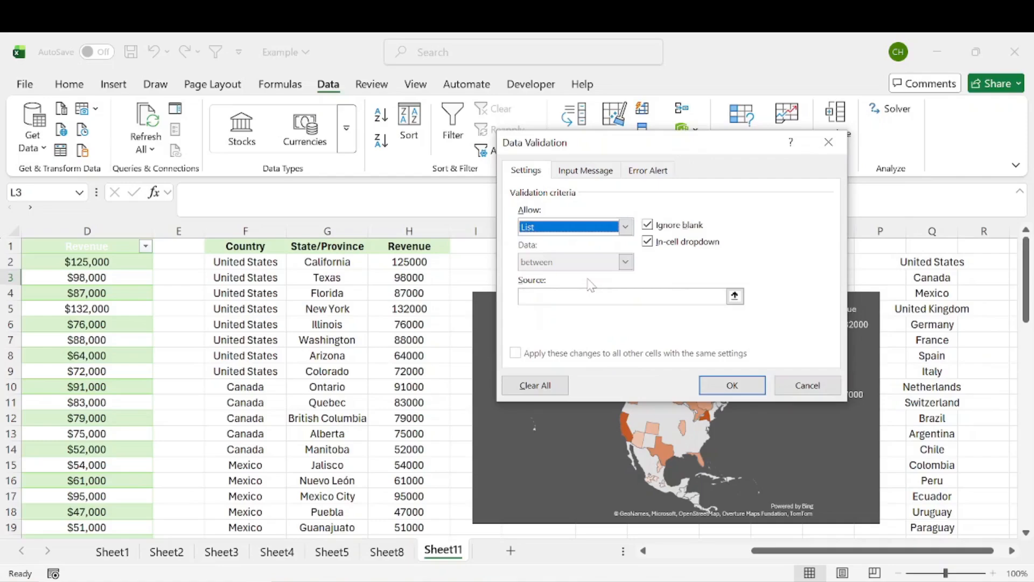
left_click(593, 296)
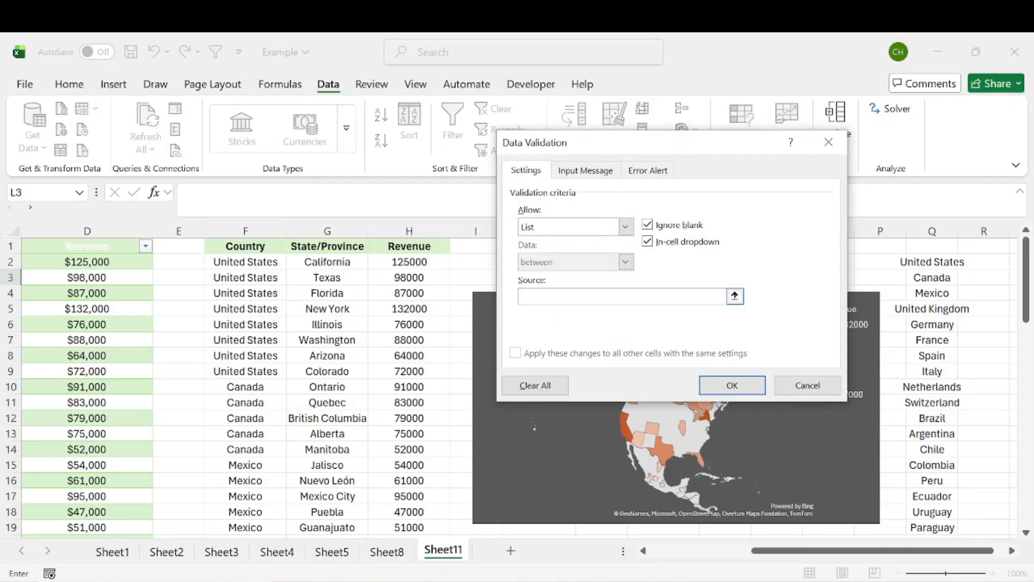
left_click(734, 296)
left_click(942, 262)
key("ctrl+shift+Down")
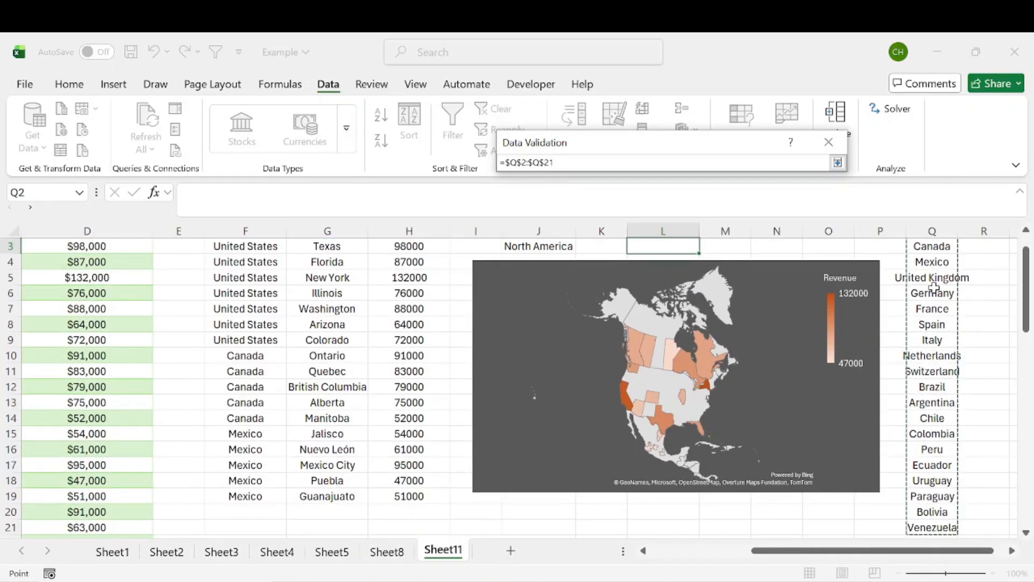
key("Return")
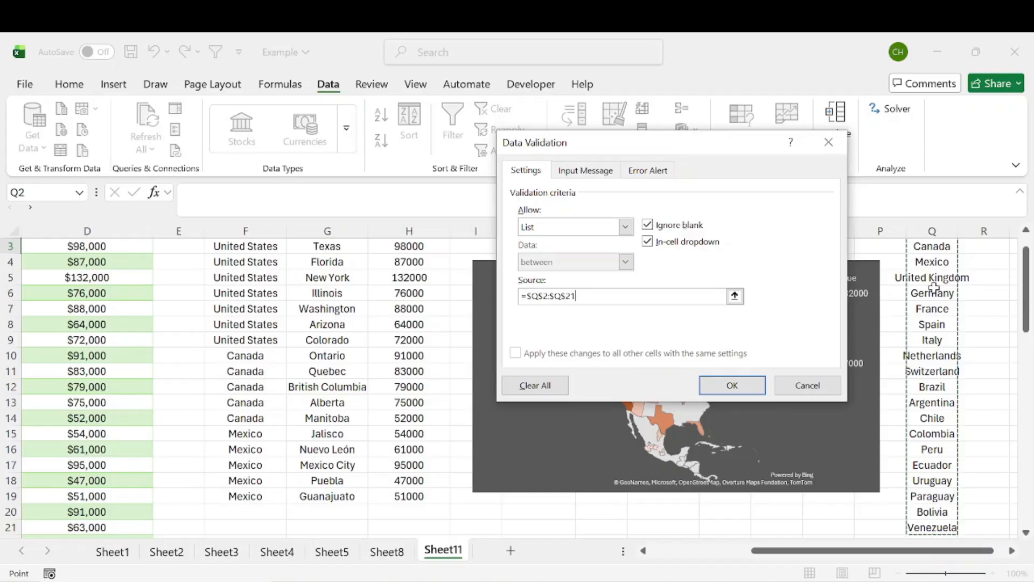
key("Return")
scroll(806, 291, "up", 1)
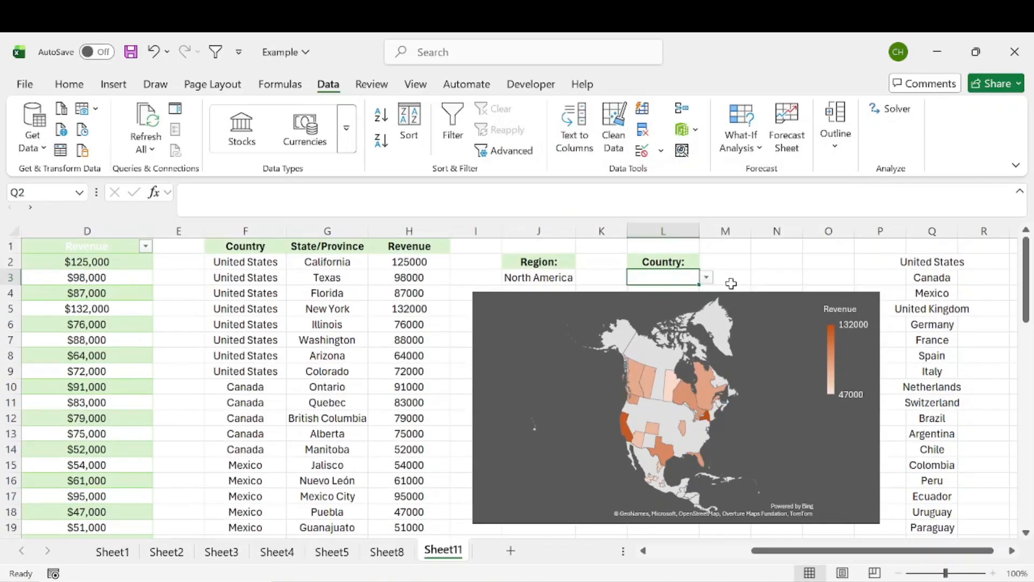
Test the L3 country list, then hide helper column Q of unique countries
left_click(707, 277)
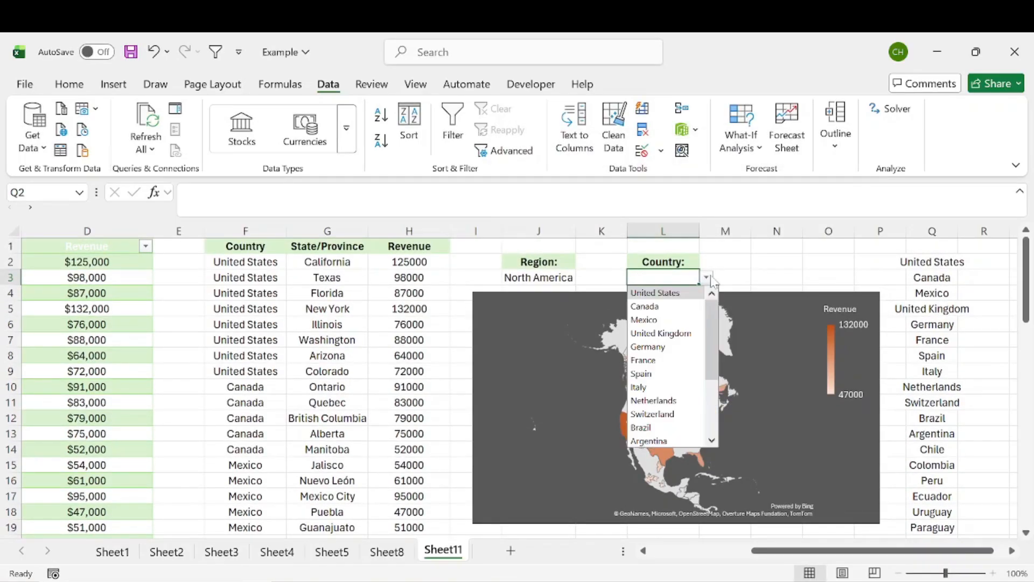
mouse_move(712, 326)
left_mouse_down()
mouse_move(714, 392)
mouse_move(706, 308)
left_mouse_up()
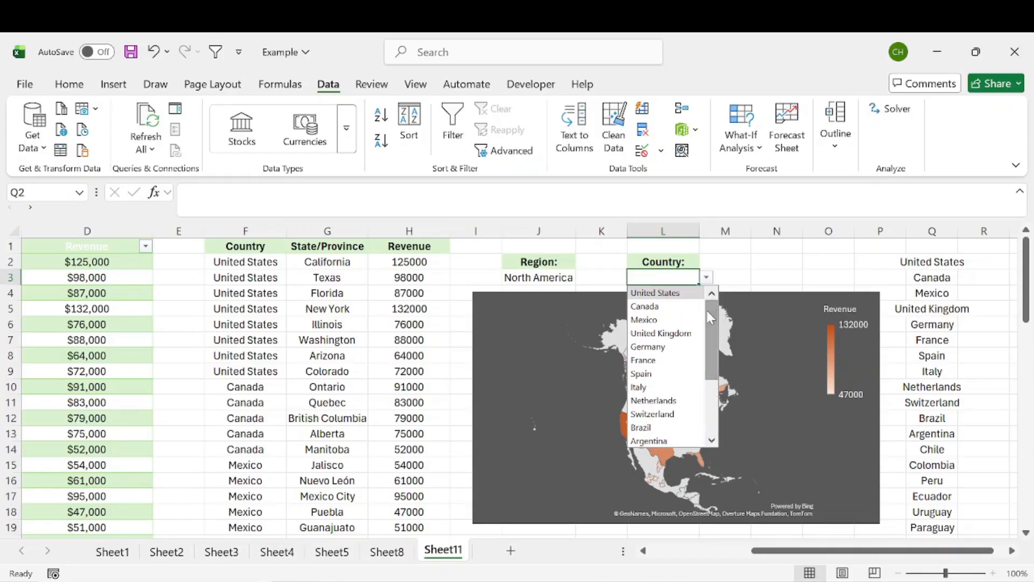
left_click(916, 286)
left_click_drag(924, 262, 926, 532)
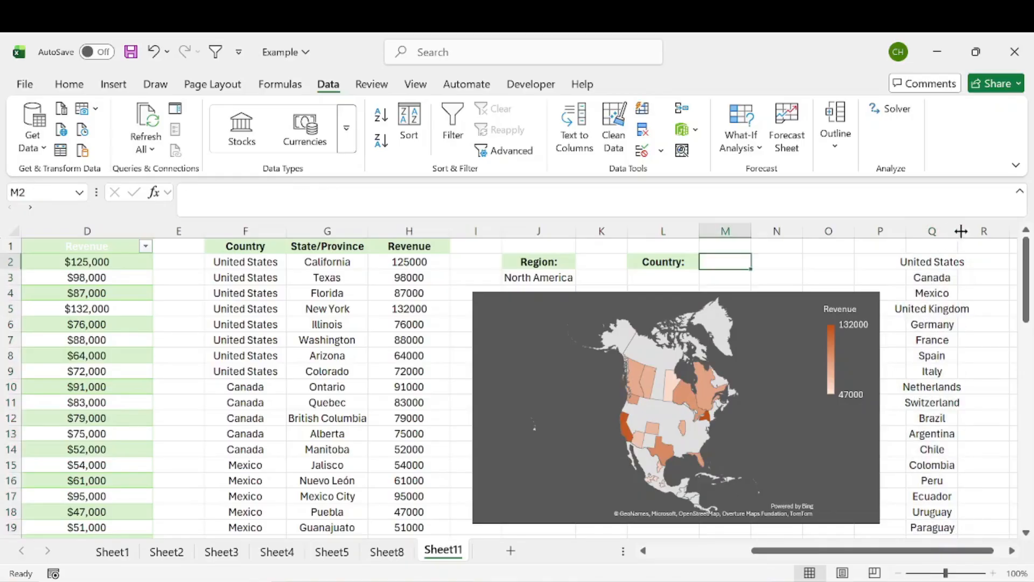
left_click(945, 228)
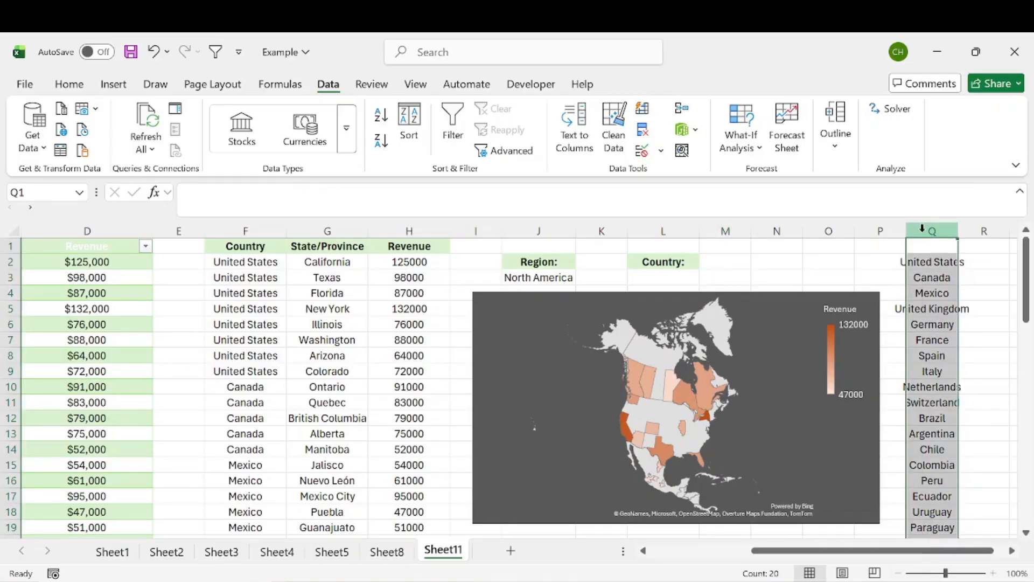
right_click(941, 229)
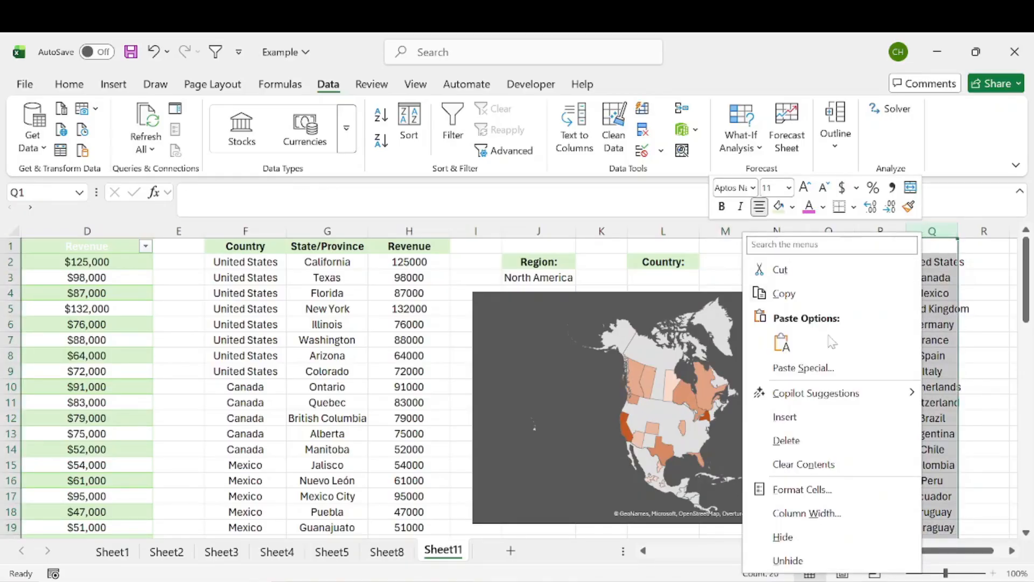
left_click(820, 539)
left_click(768, 276)
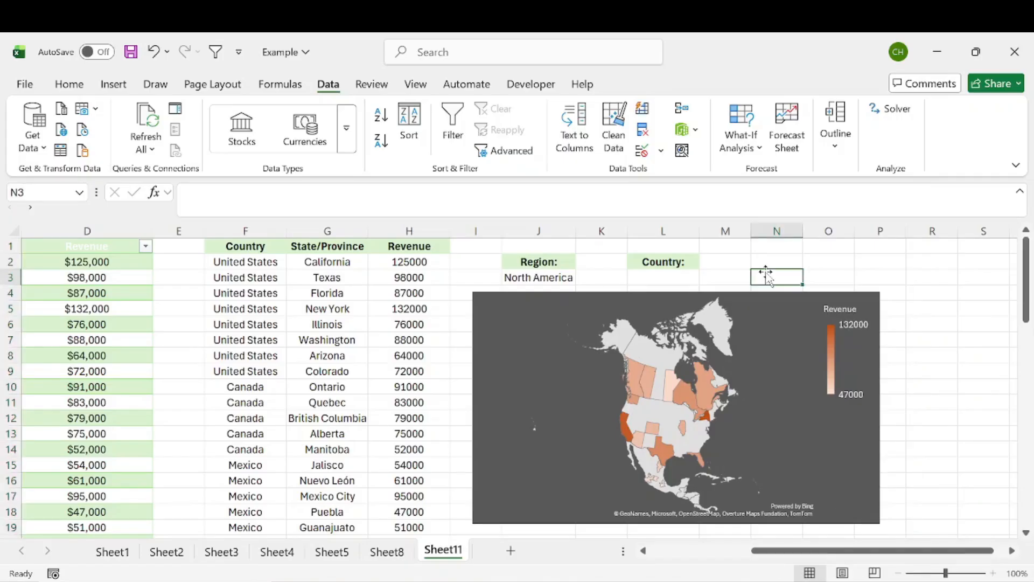
Set the Country in L3 to United States
left_click(667, 279)
left_click(706, 278)
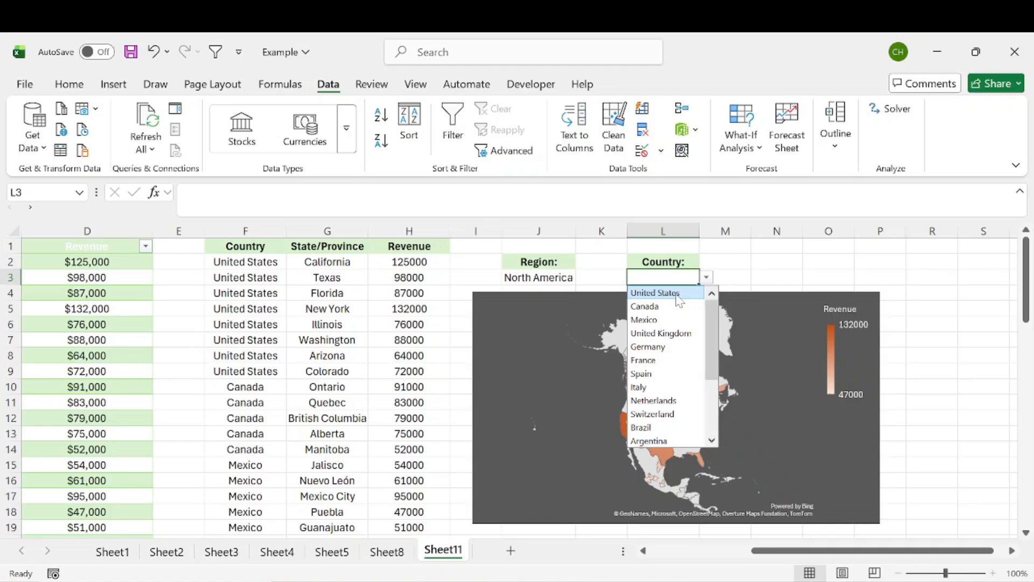
left_click(677, 293)
left_click(736, 271)
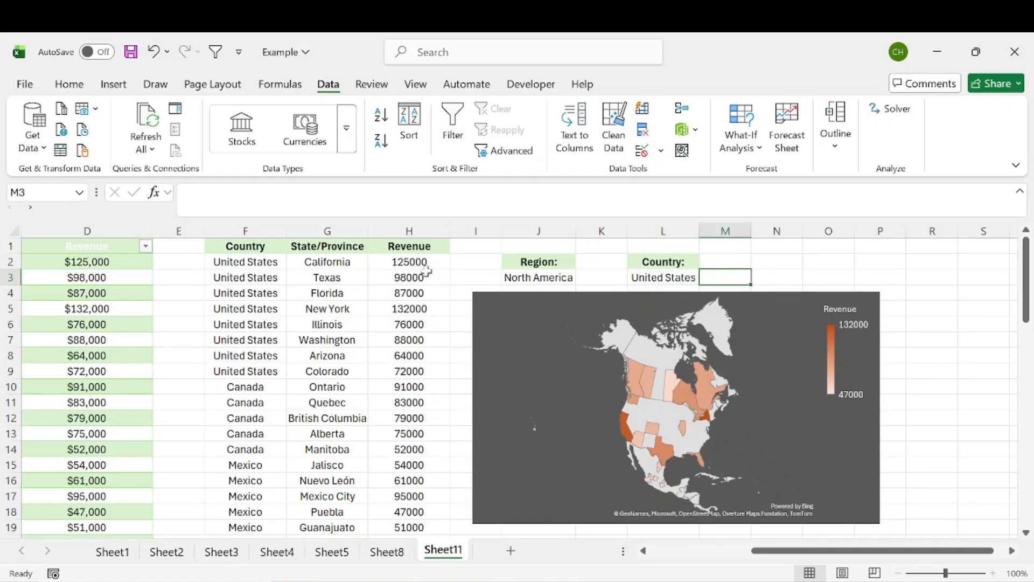
Append *(Table1[Country]=L3) to the FILTER include argument in F2
left_click(253, 261)
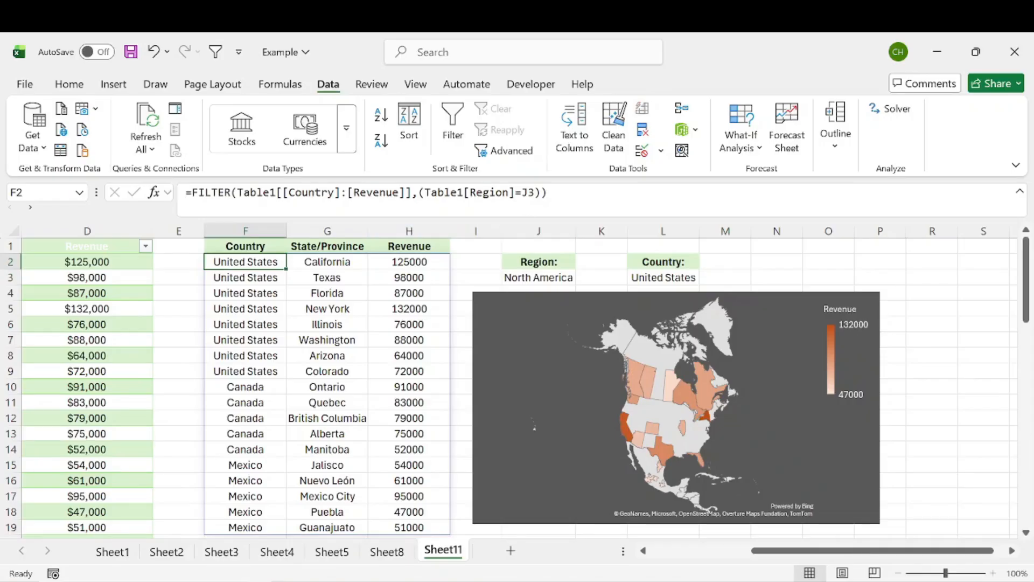
key("F2")
type("*")
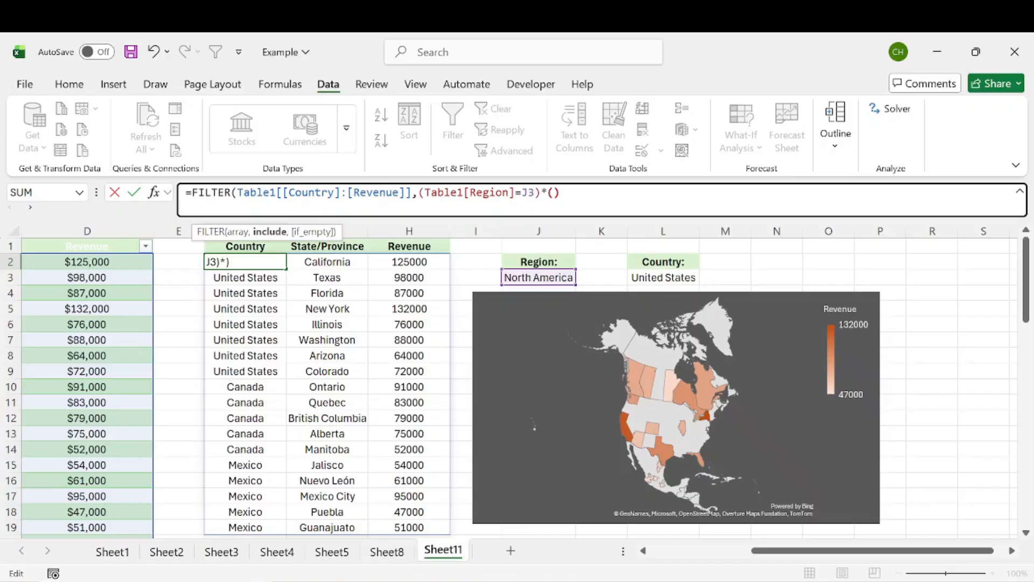
type("(")
scroll(518, 377, "left", 3)
left_click(223, 262)
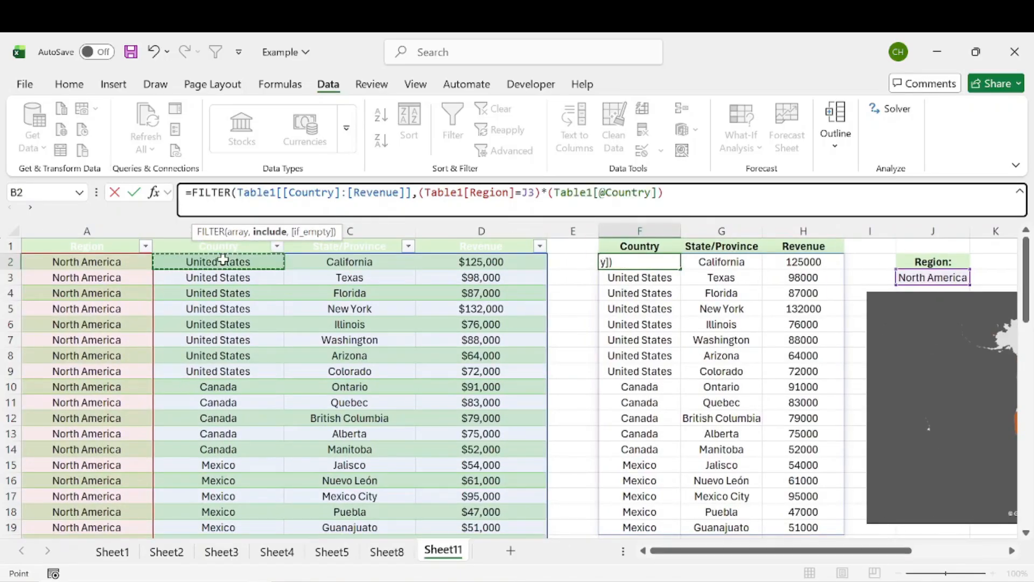
key("ctrl+shift+Down")
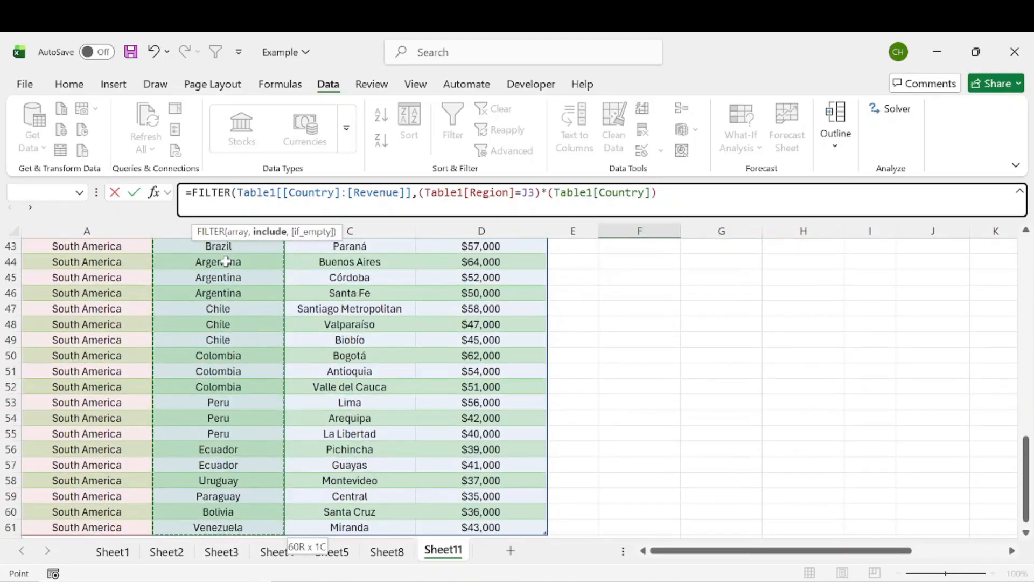
type("=")
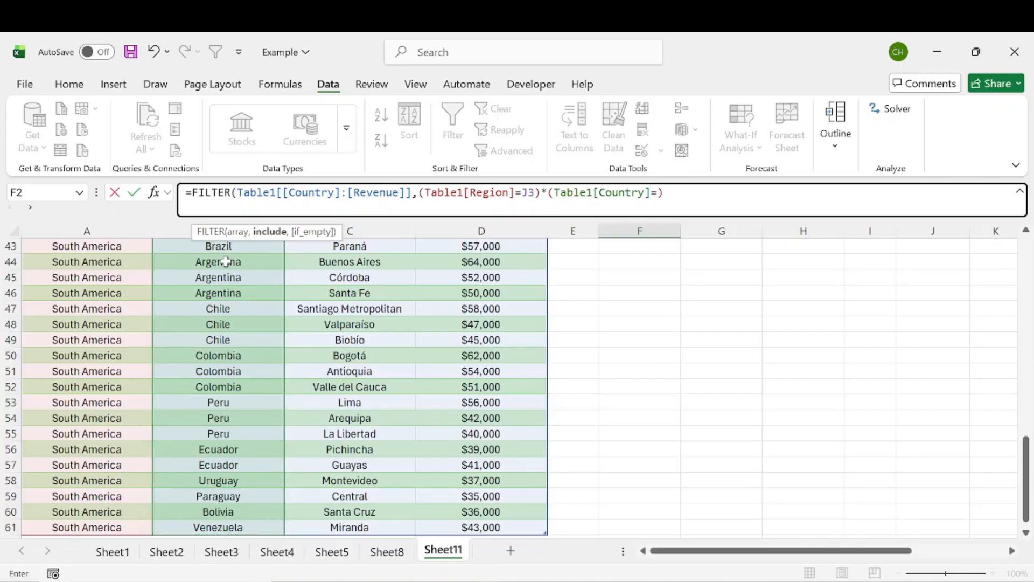
key("ctrl+BackSpace")
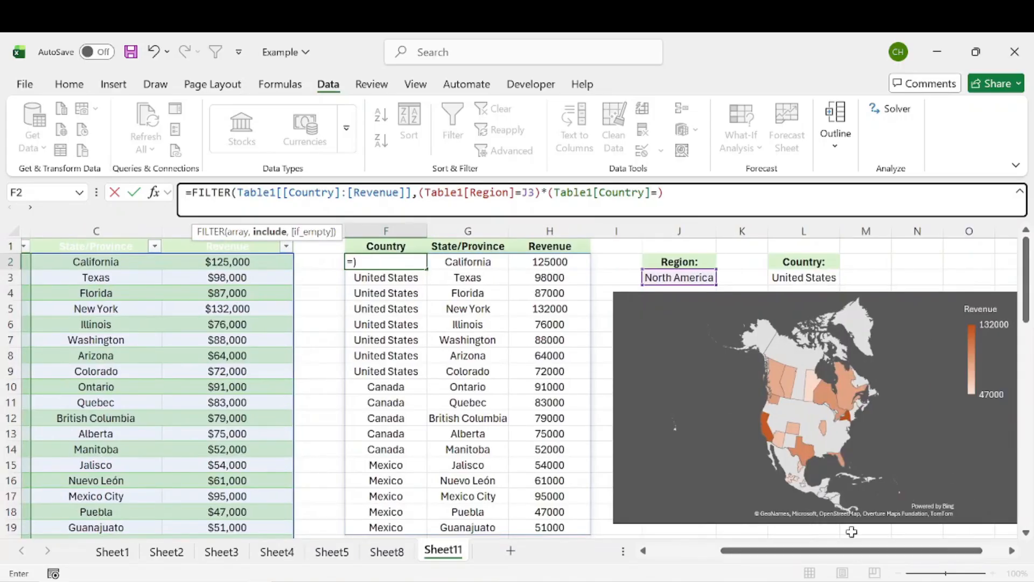
left_click(804, 274)
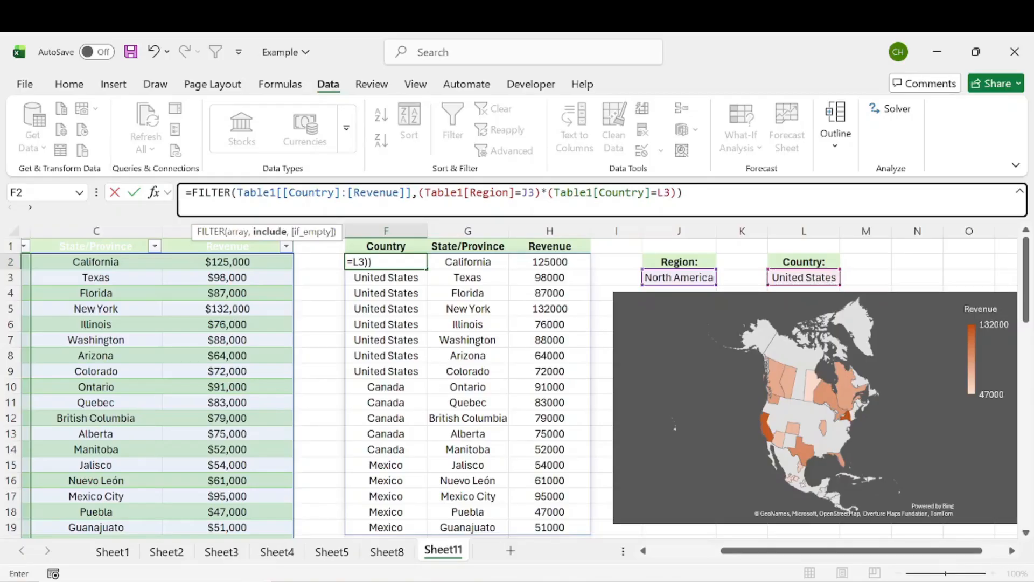
type(")")
left_click(580, 192)
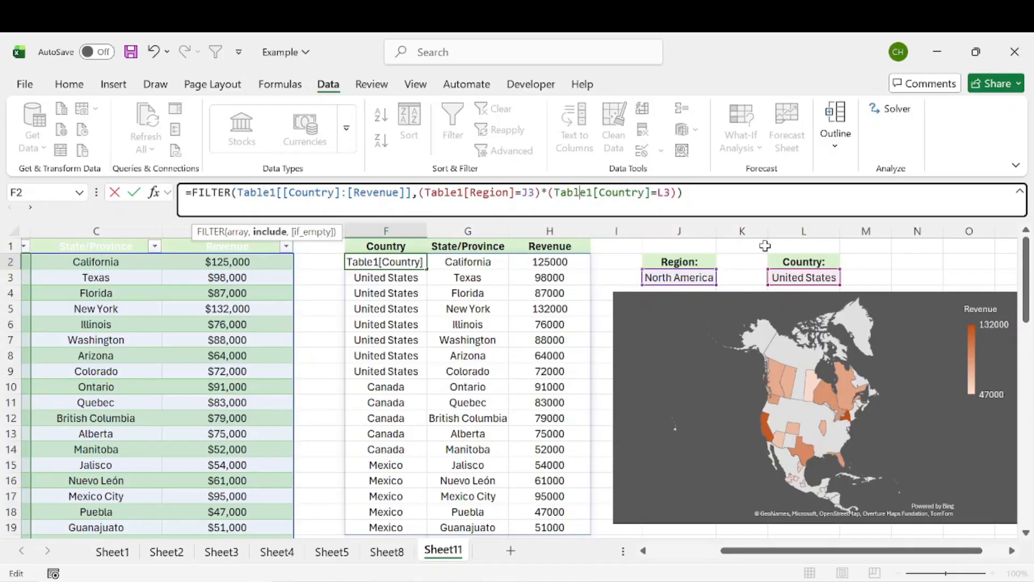
key("End")
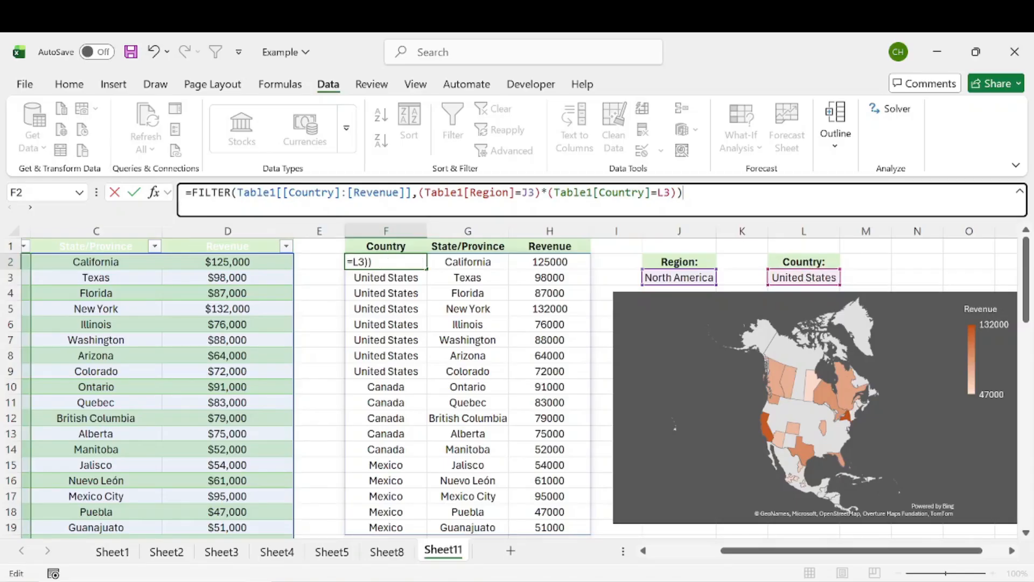
key("Return")
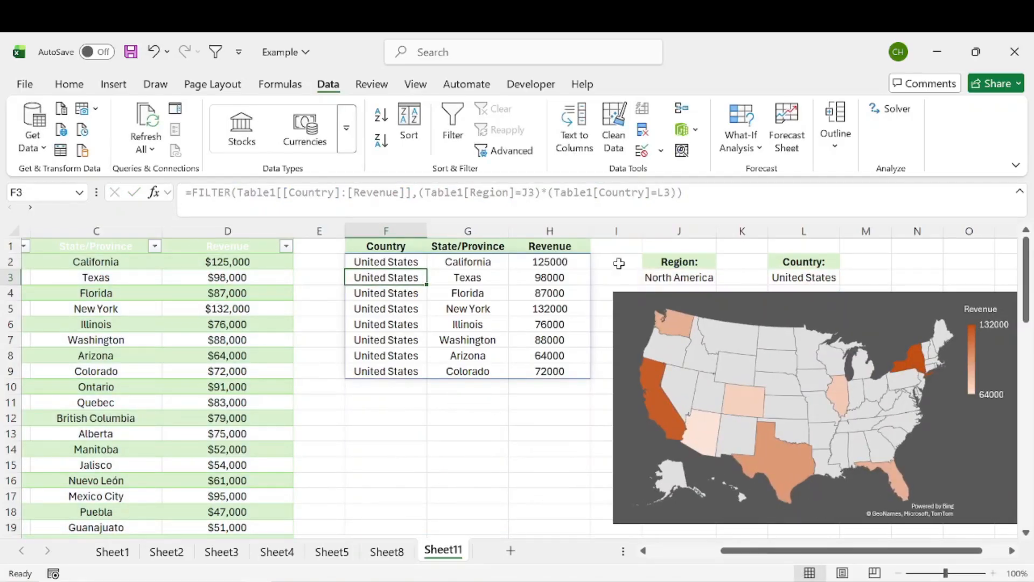
Select the filtered table F2:H9, then choose Europe and United Kingdom
left_click_drag(387, 268, 572, 371)
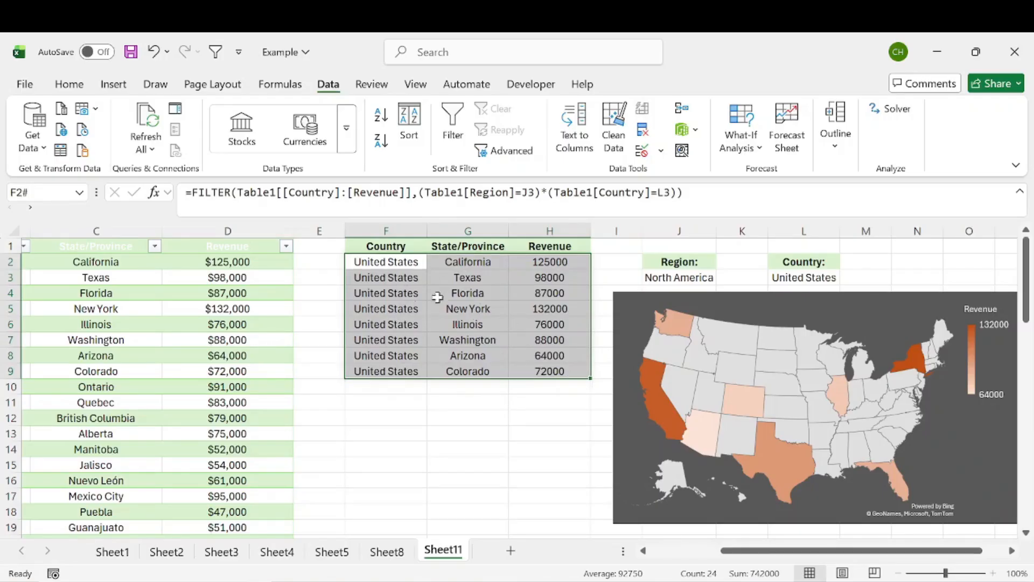
left_click_drag(397, 262, 572, 374)
left_click_drag(854, 551, 876, 553)
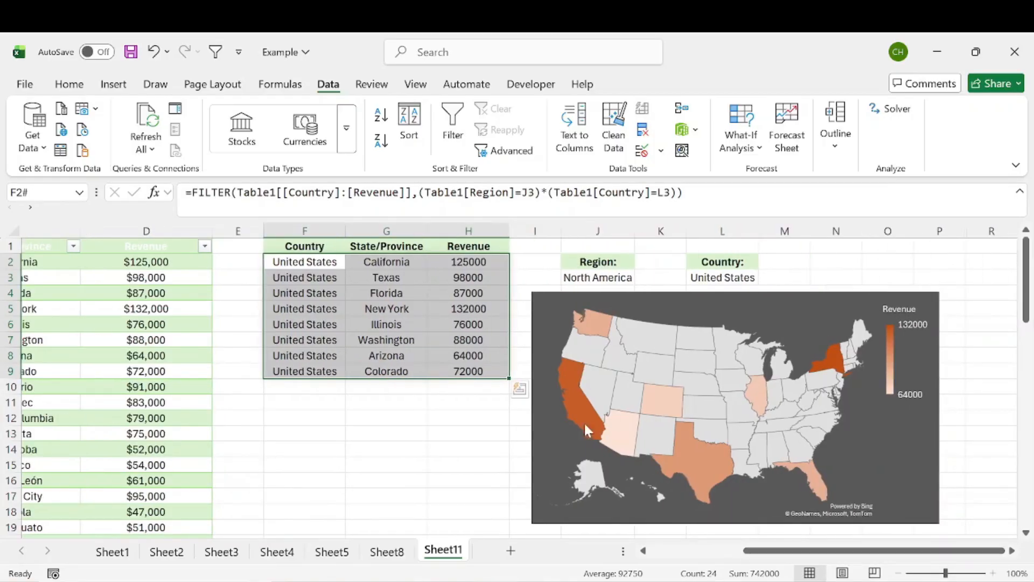
left_click(607, 275)
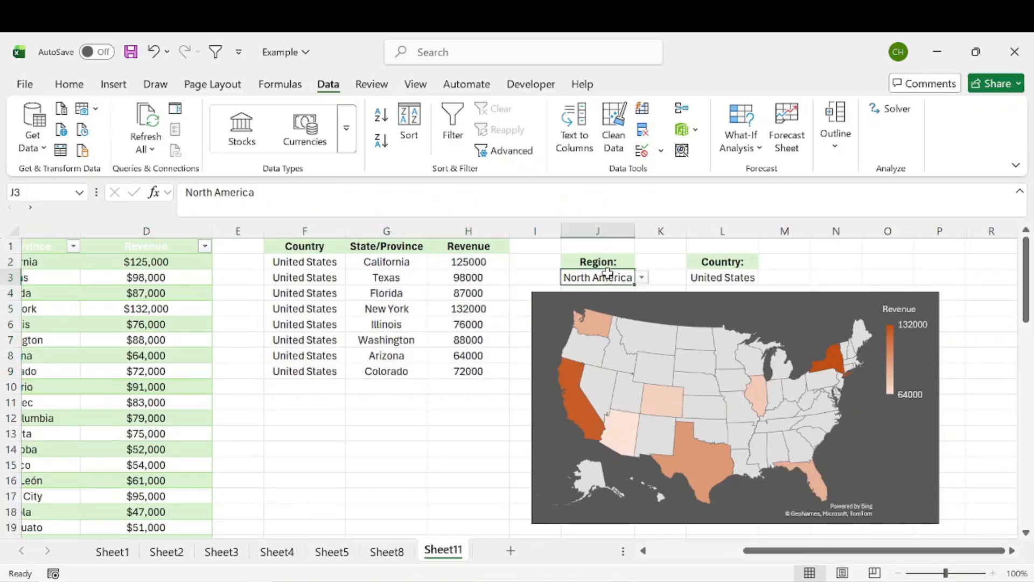
left_click(643, 277)
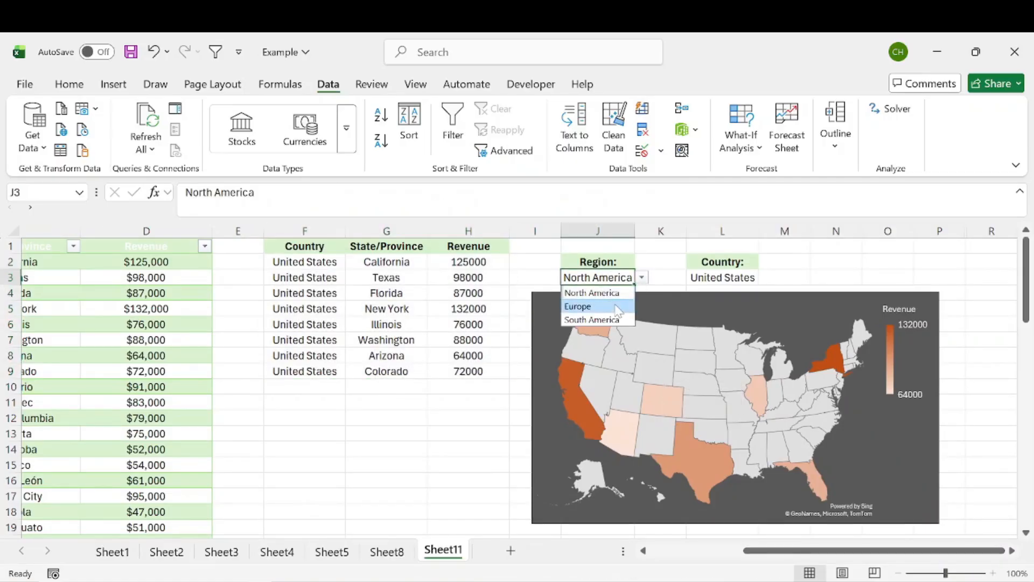
left_click(616, 305)
left_click(749, 276)
left_click(774, 277)
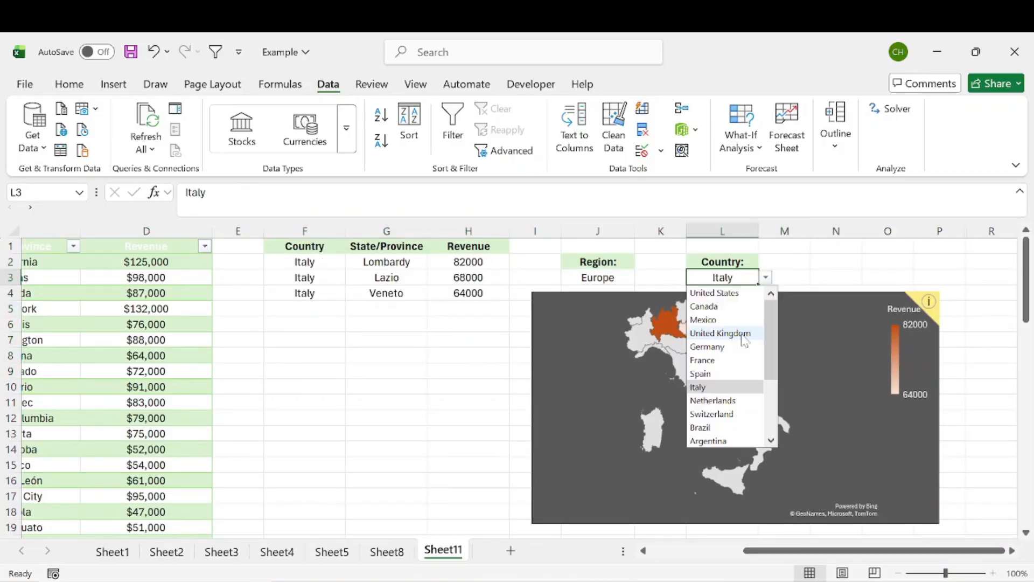
left_click(744, 335)
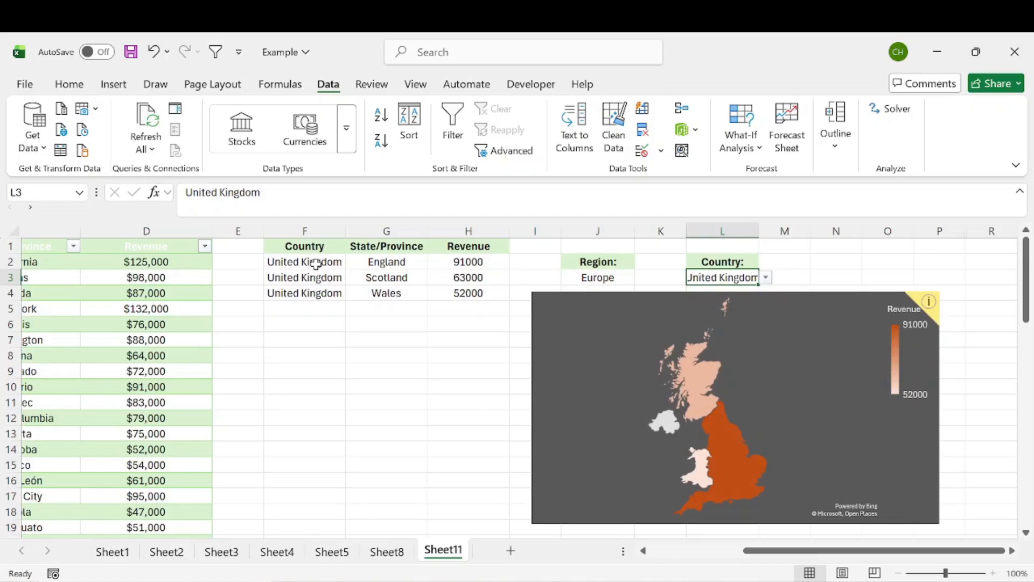
Set Region to South America and Country to Brazil, checking the map values
left_click(587, 279)
left_click(642, 277)
left_click(596, 318)
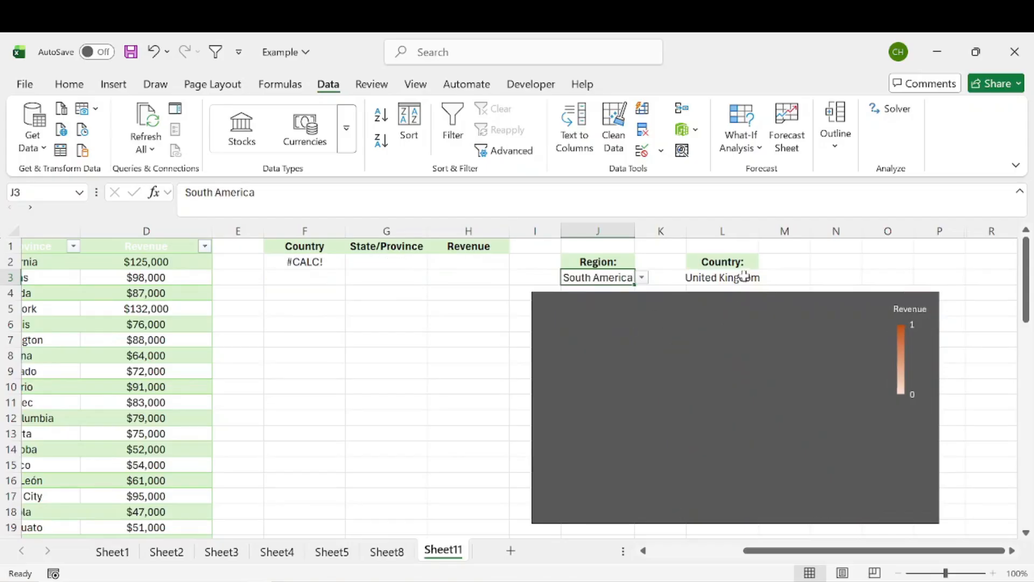
left_click(744, 278)
left_click(765, 278)
scroll(745, 408, "down", 2)
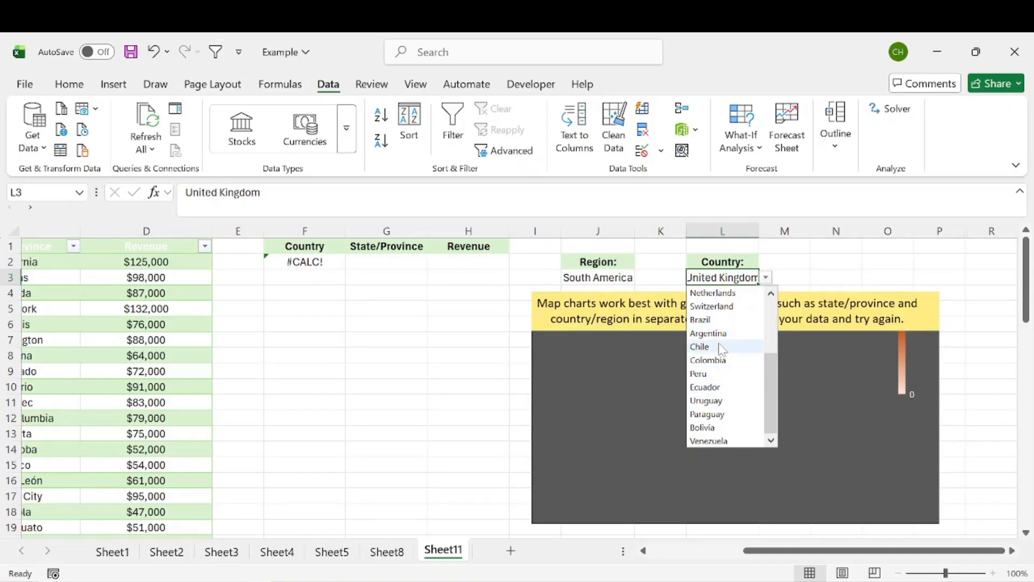
left_click(711, 320)
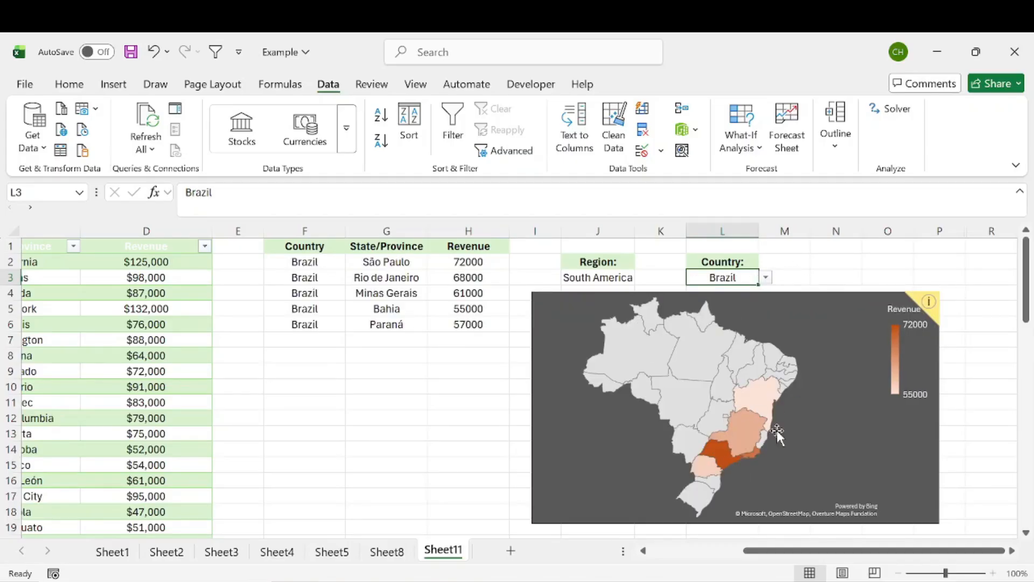
mouse_move(746, 406)
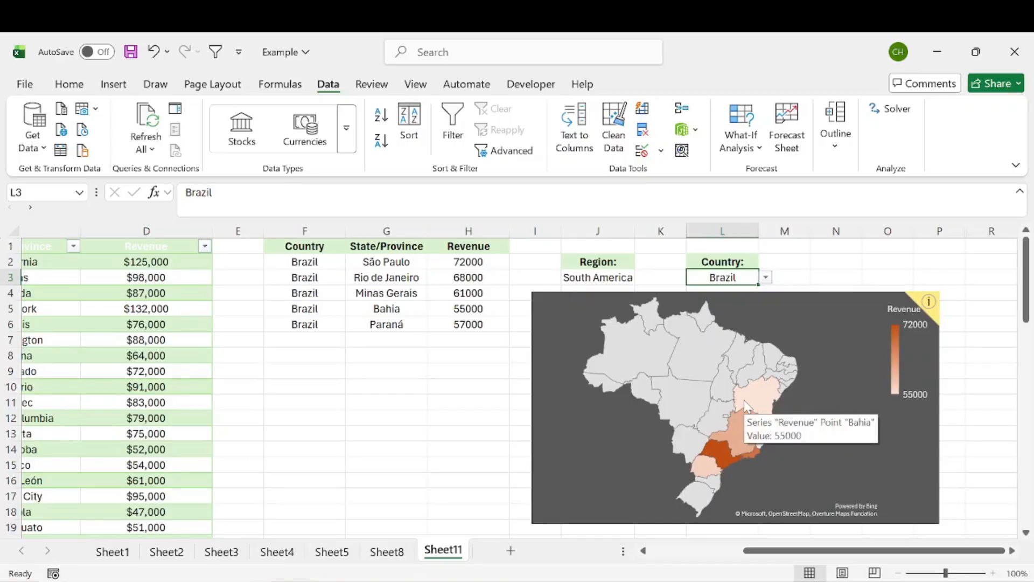